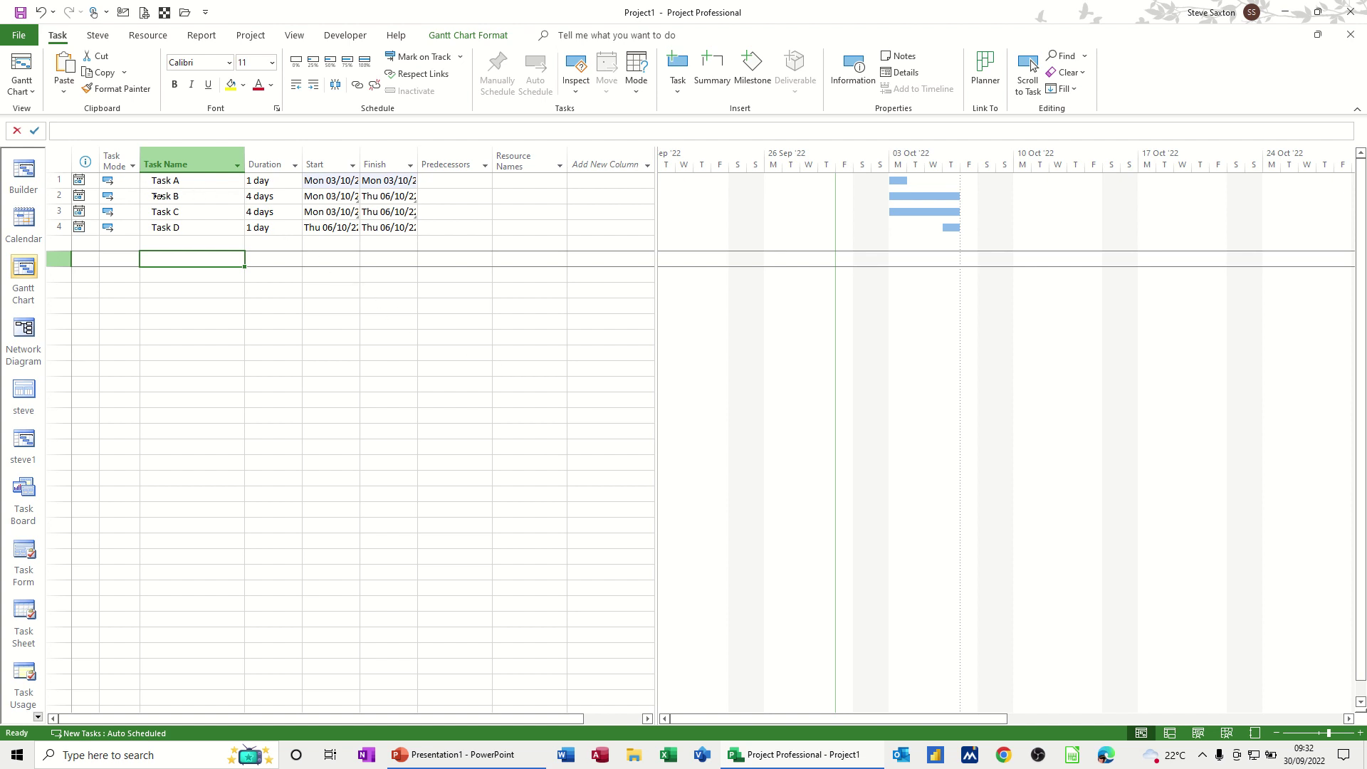
Highlight the Task B and Task C names in yellow, then select the Task A name.
left_click_drag(158, 195, 160, 211)
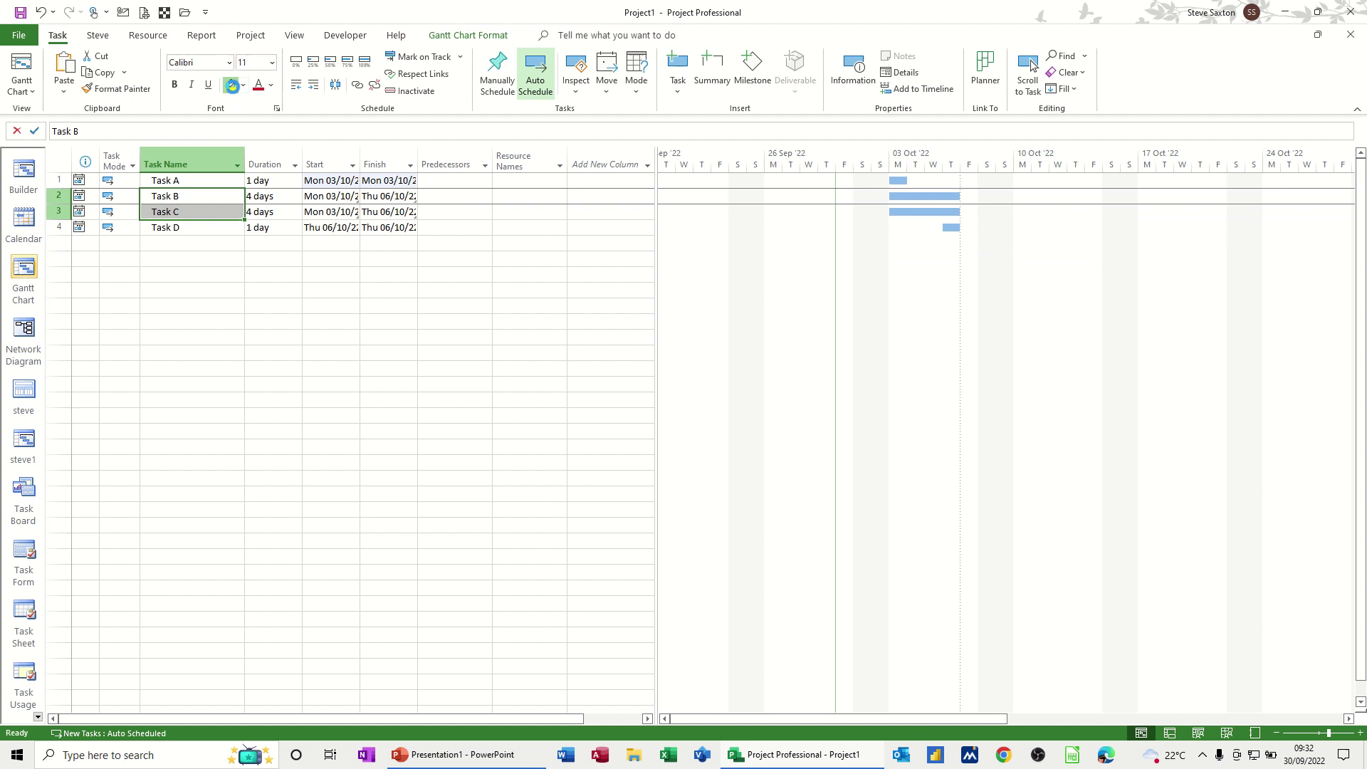
left_click(232, 85)
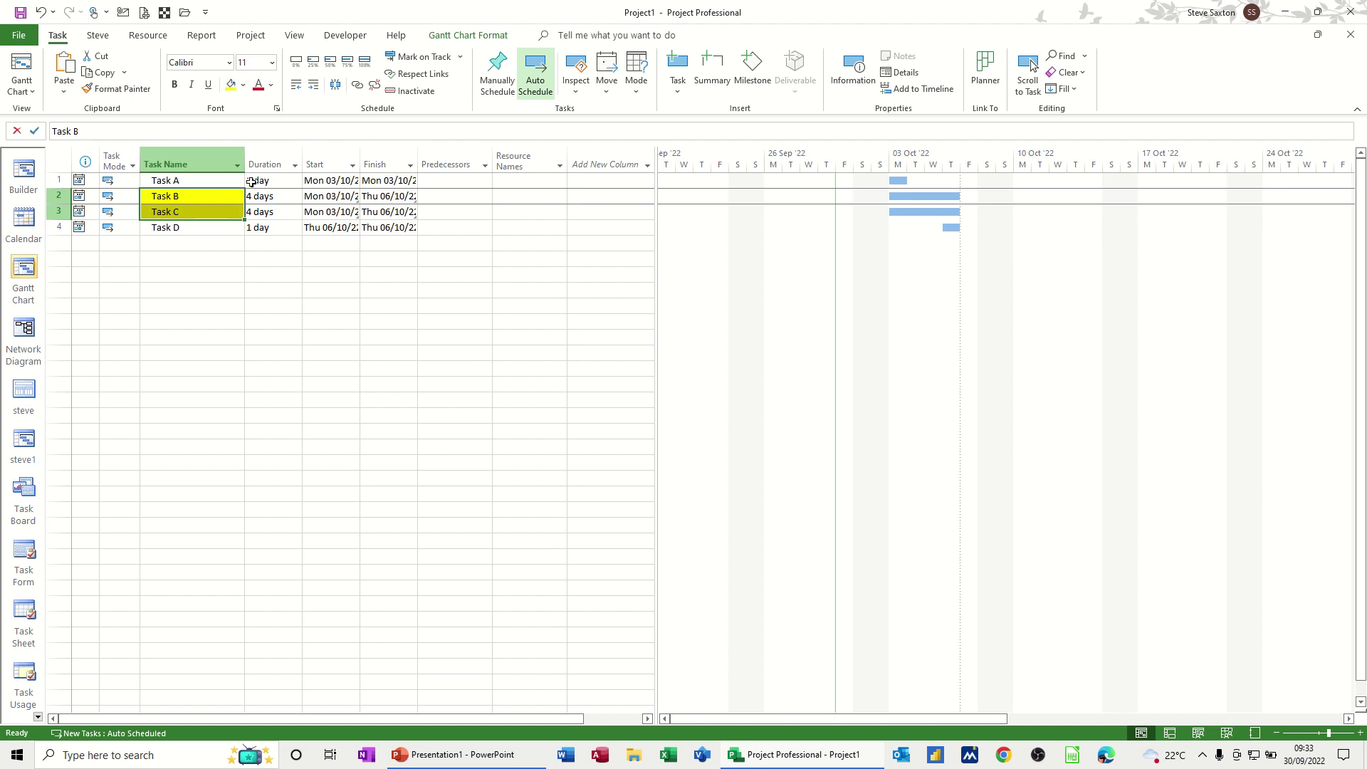
left_click(218, 182)
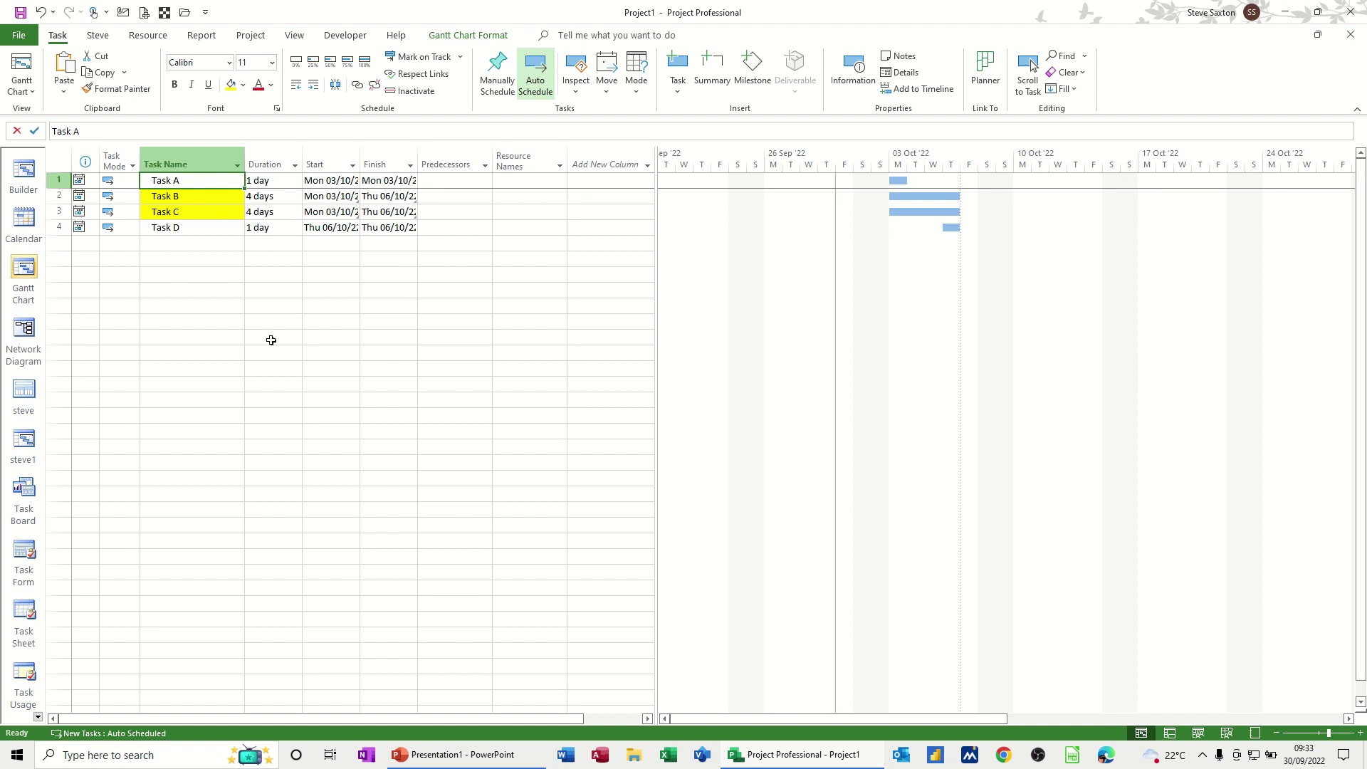
Set Task A's start date to Thu 06/10/22 with the date picker.
left_click(340, 182)
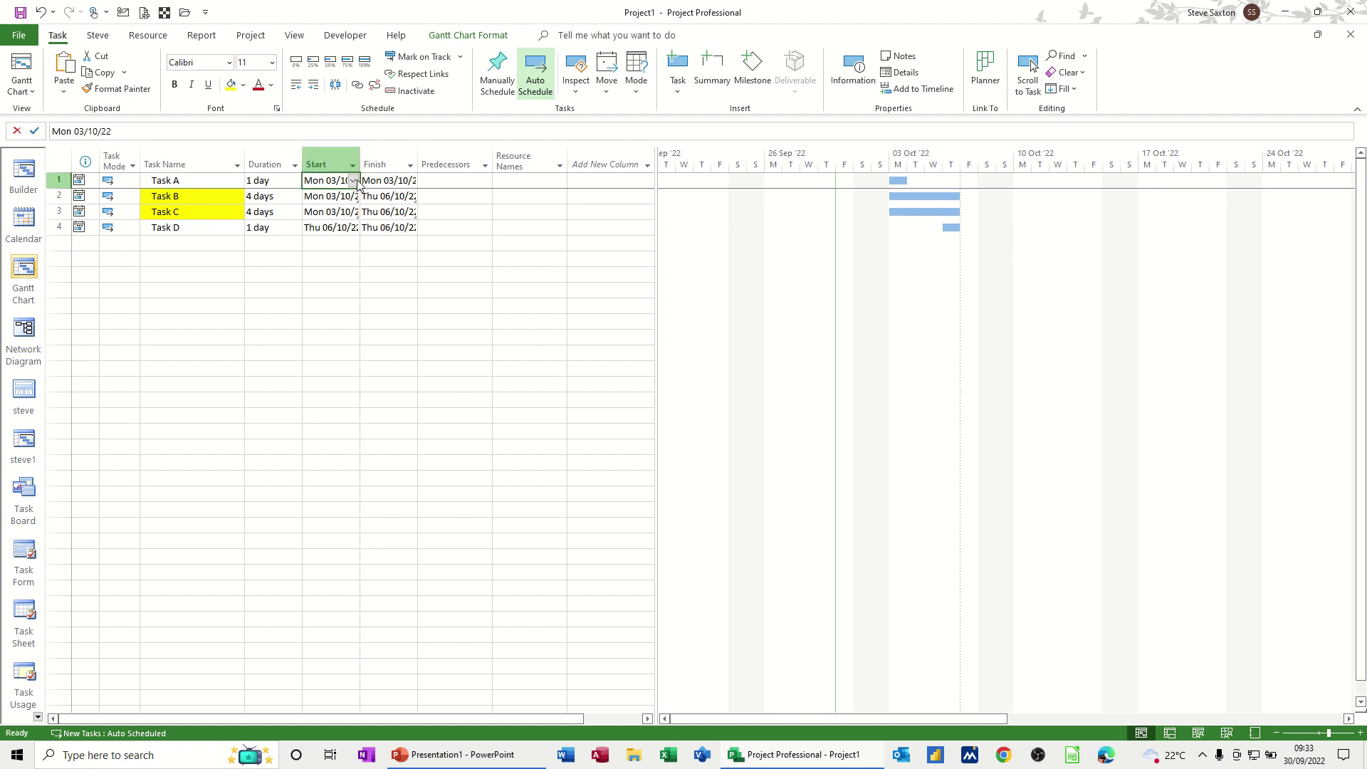
left_click(353, 181)
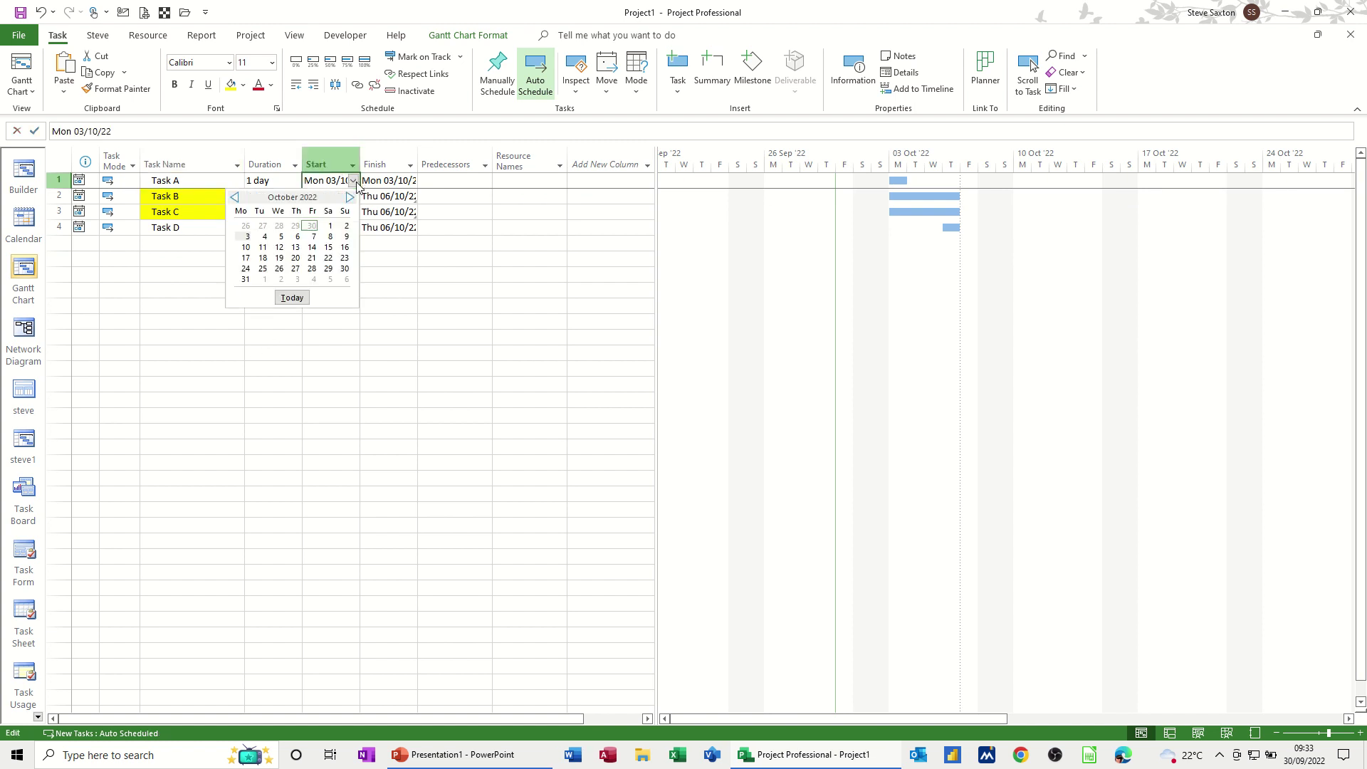
left_click(298, 237)
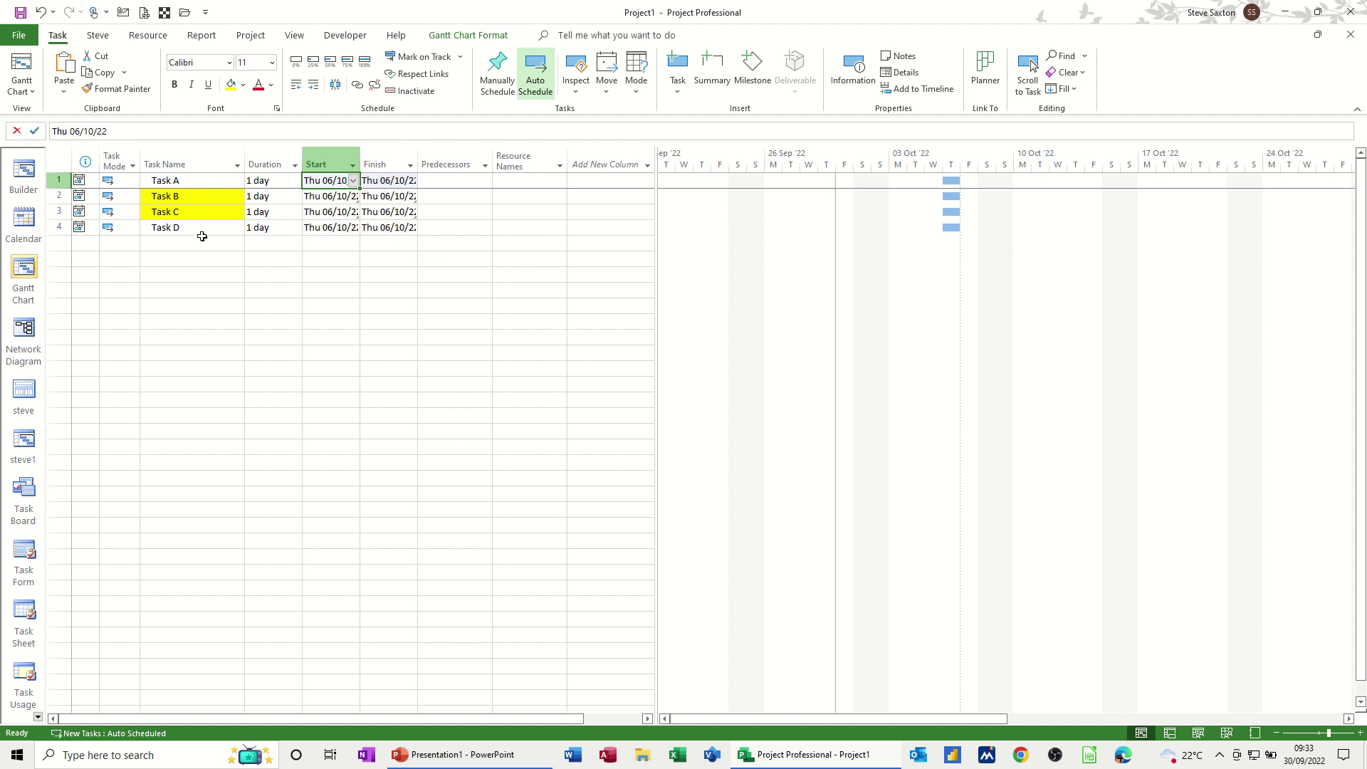
Set Task D's finish to 18 October and give it a 1-day duration.
left_click(413, 228)
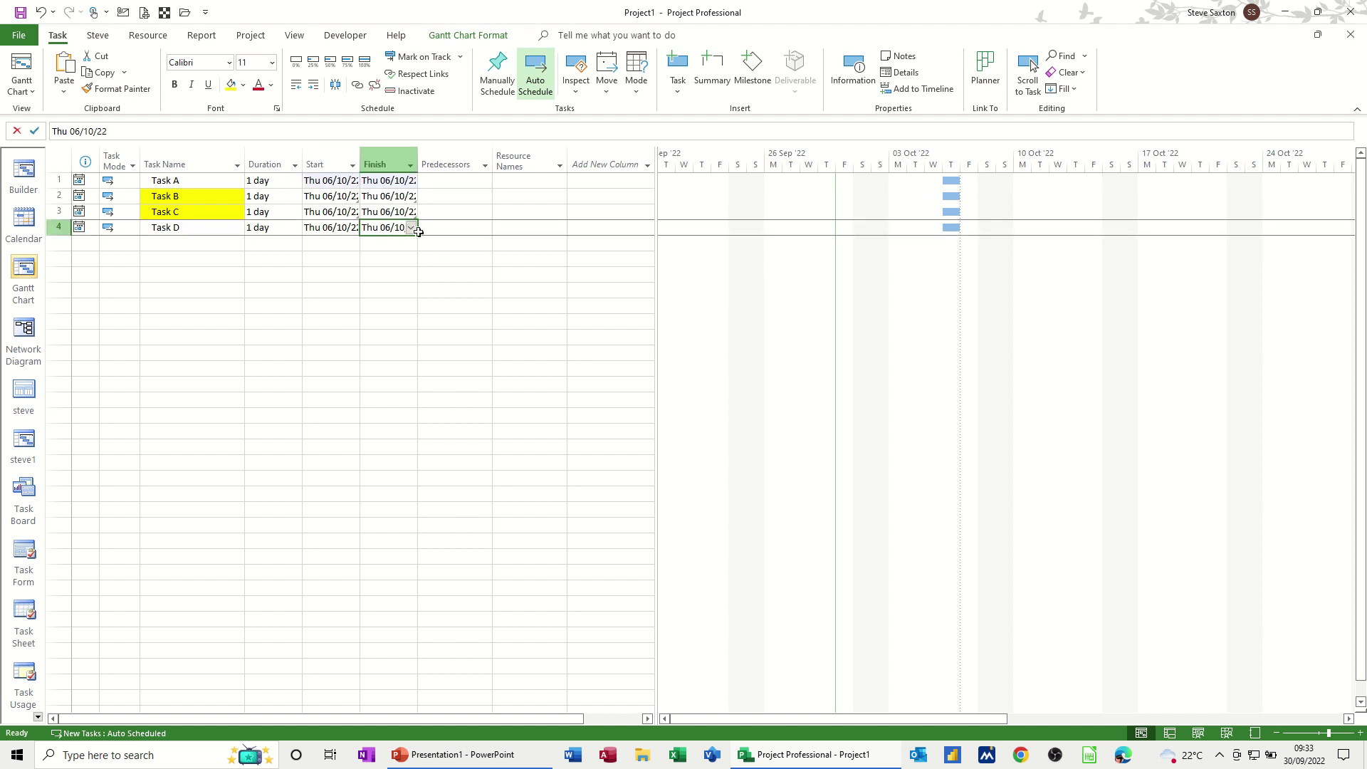
left_click(412, 229)
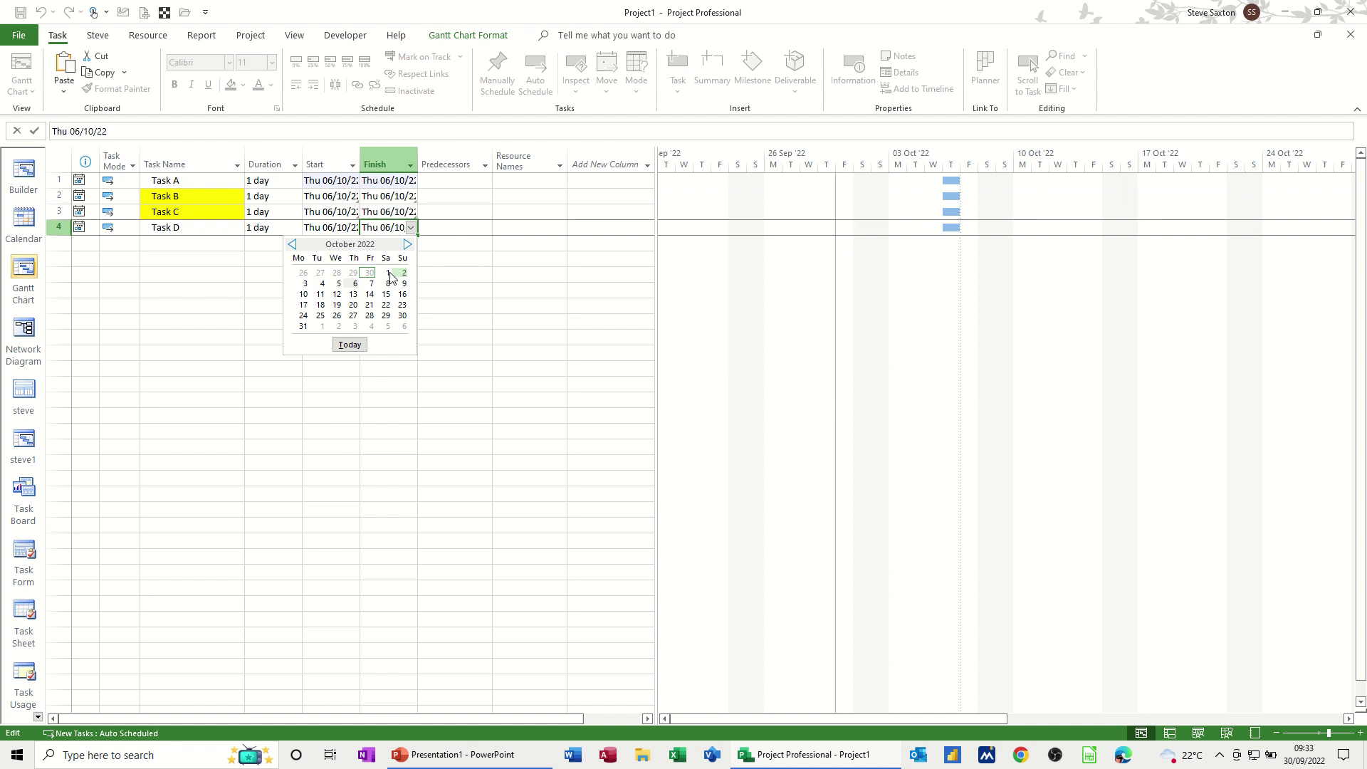
left_click(320, 304)
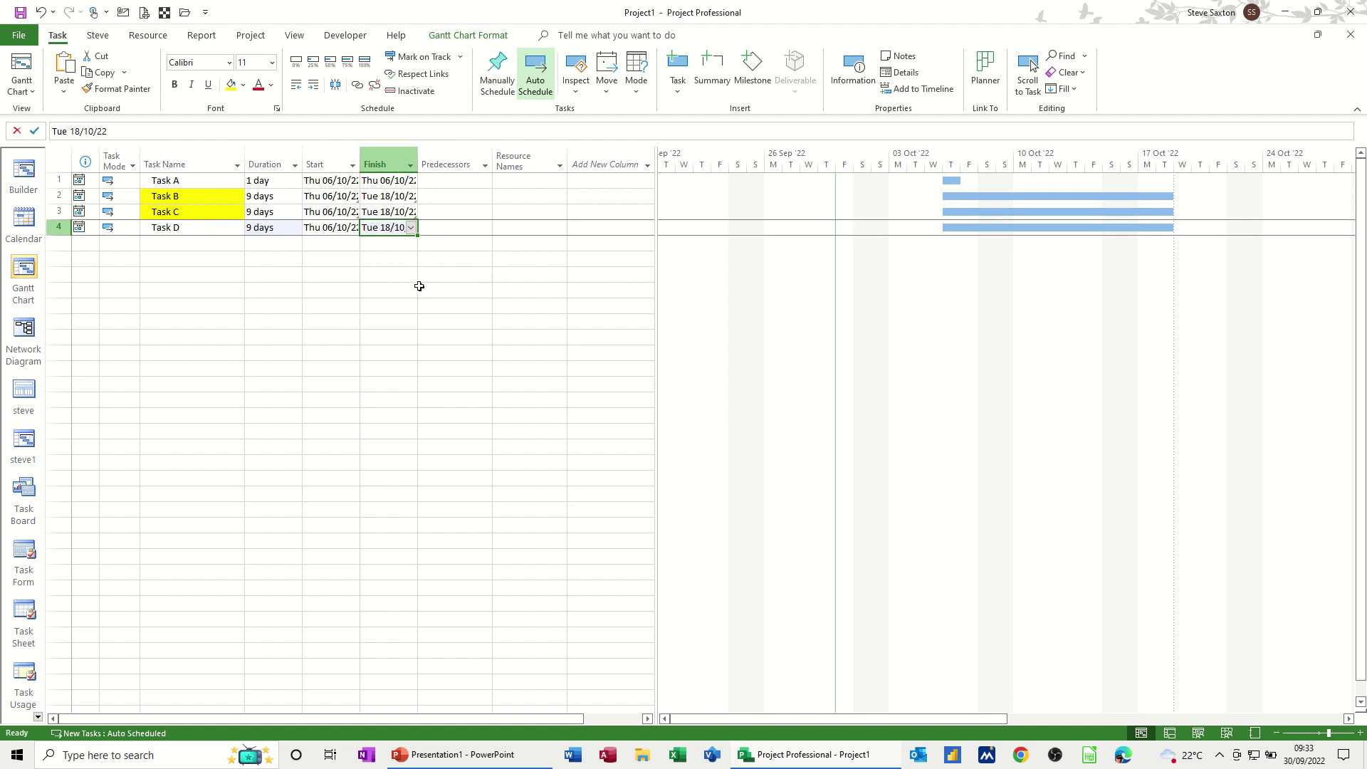
left_click(255, 229)
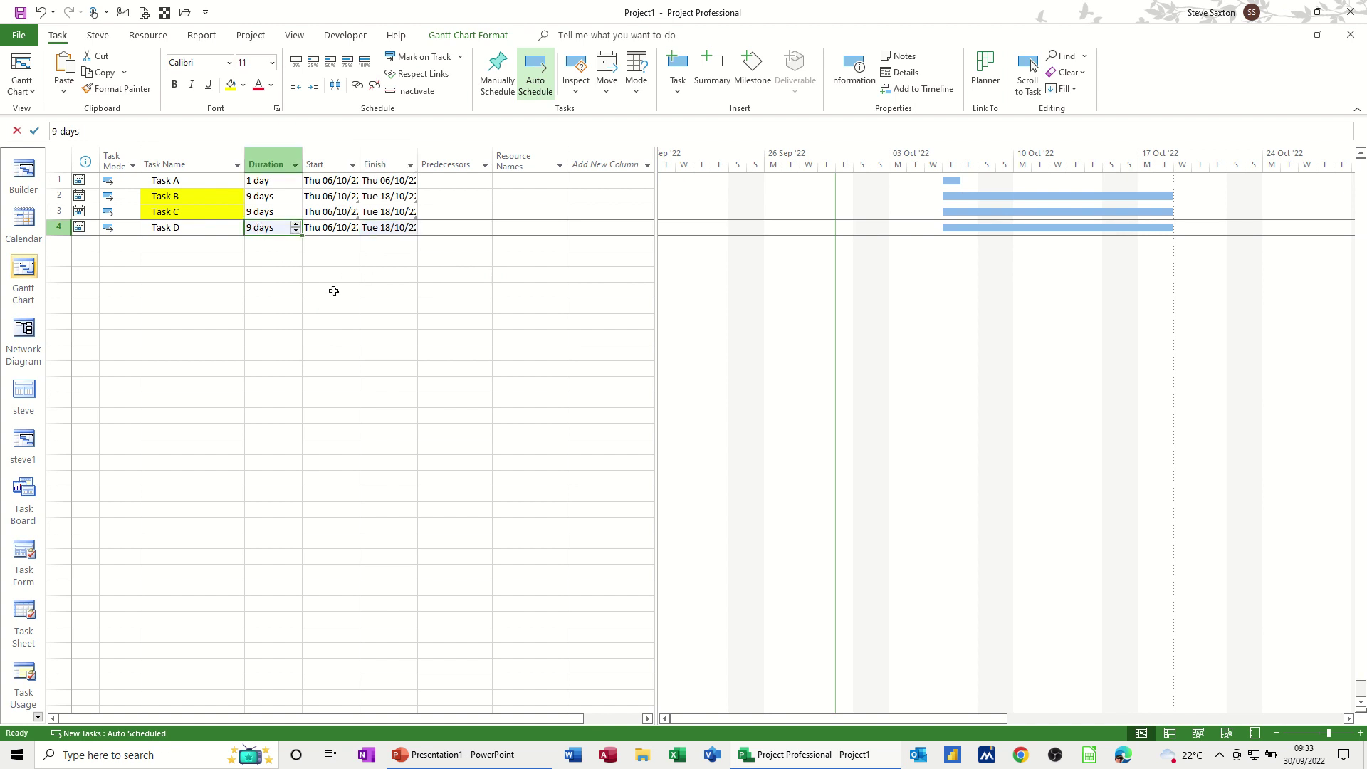
type("1")
left_click(214, 246)
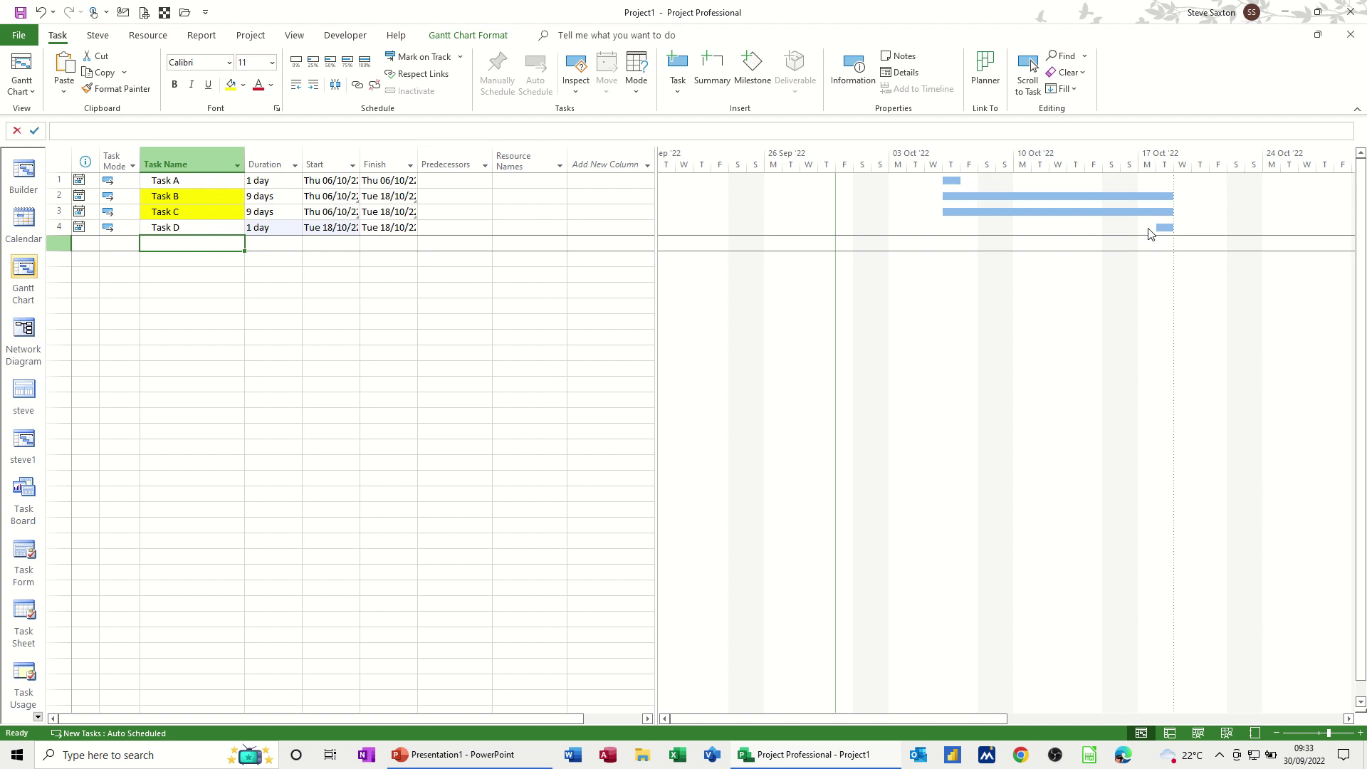
Drag Task D's Gantt bar later so it sits on Thu 20/10/22.
left_click_drag(1158, 227, 1210, 229)
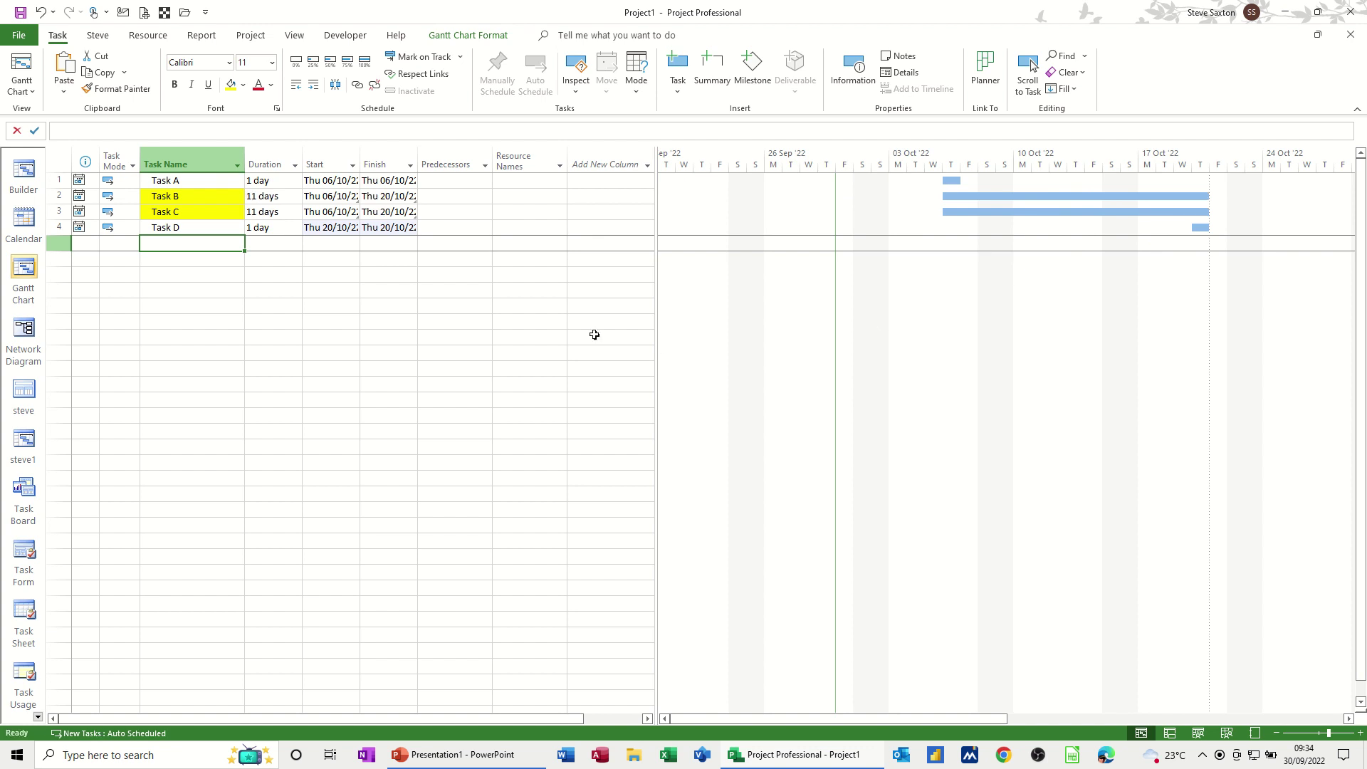
Enter new tasks Task A, Task B, Task C and Task D in rows 7–10.
left_click(182, 274)
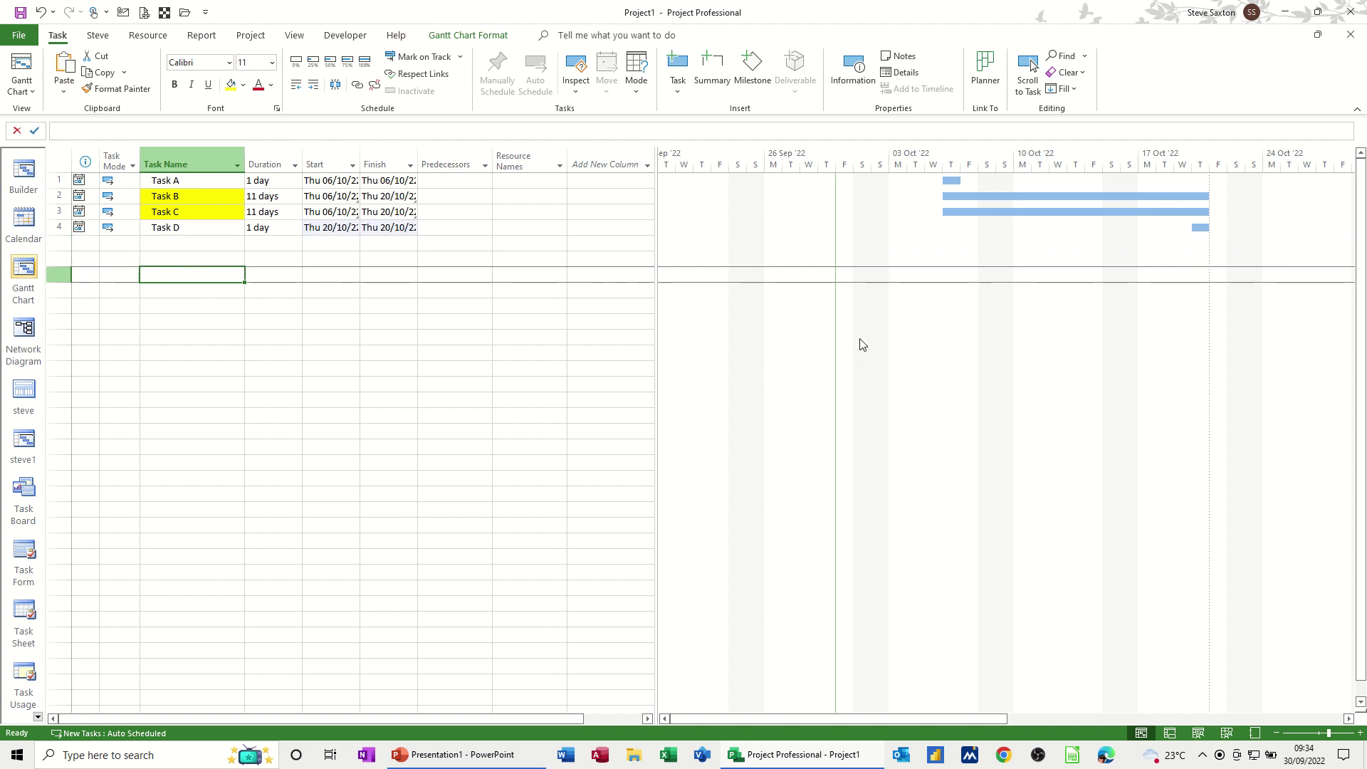
type("Task ")
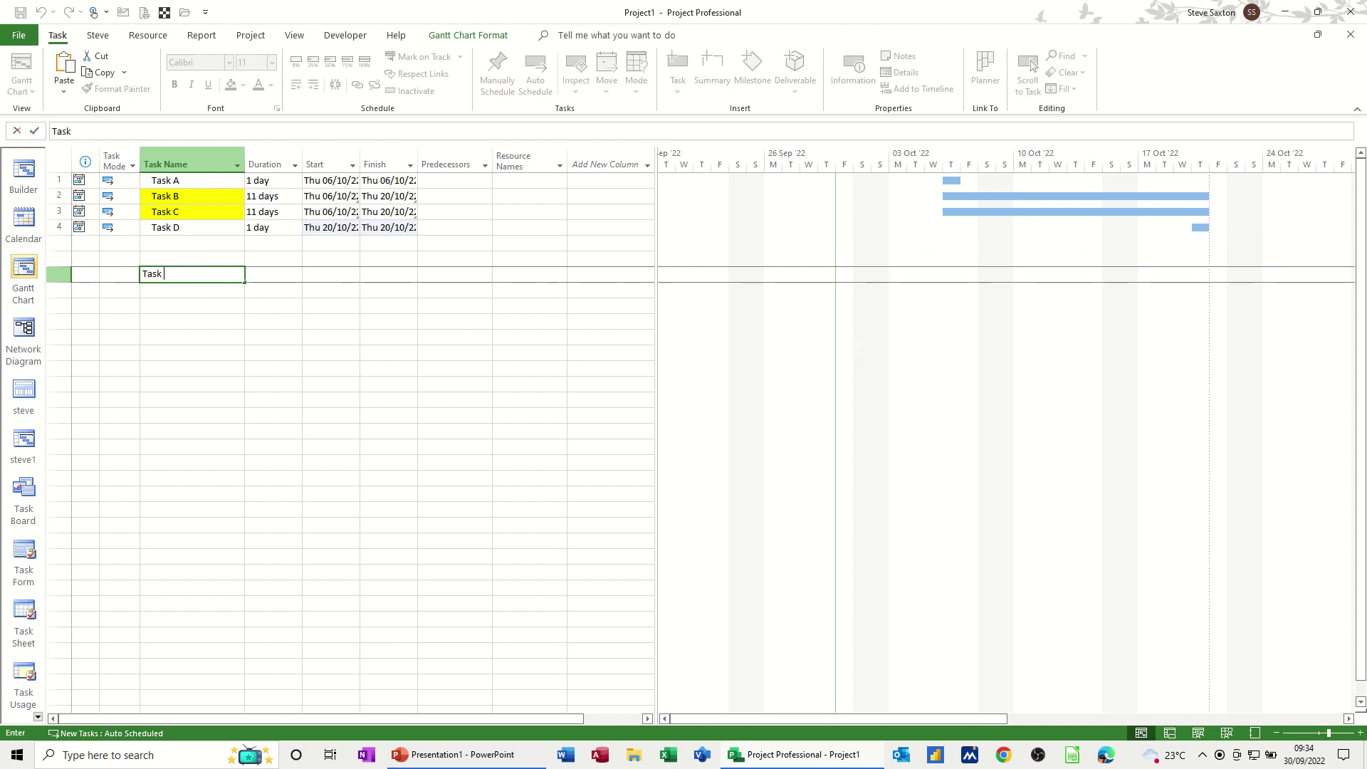
type("A")
key("Return")
type("Task B")
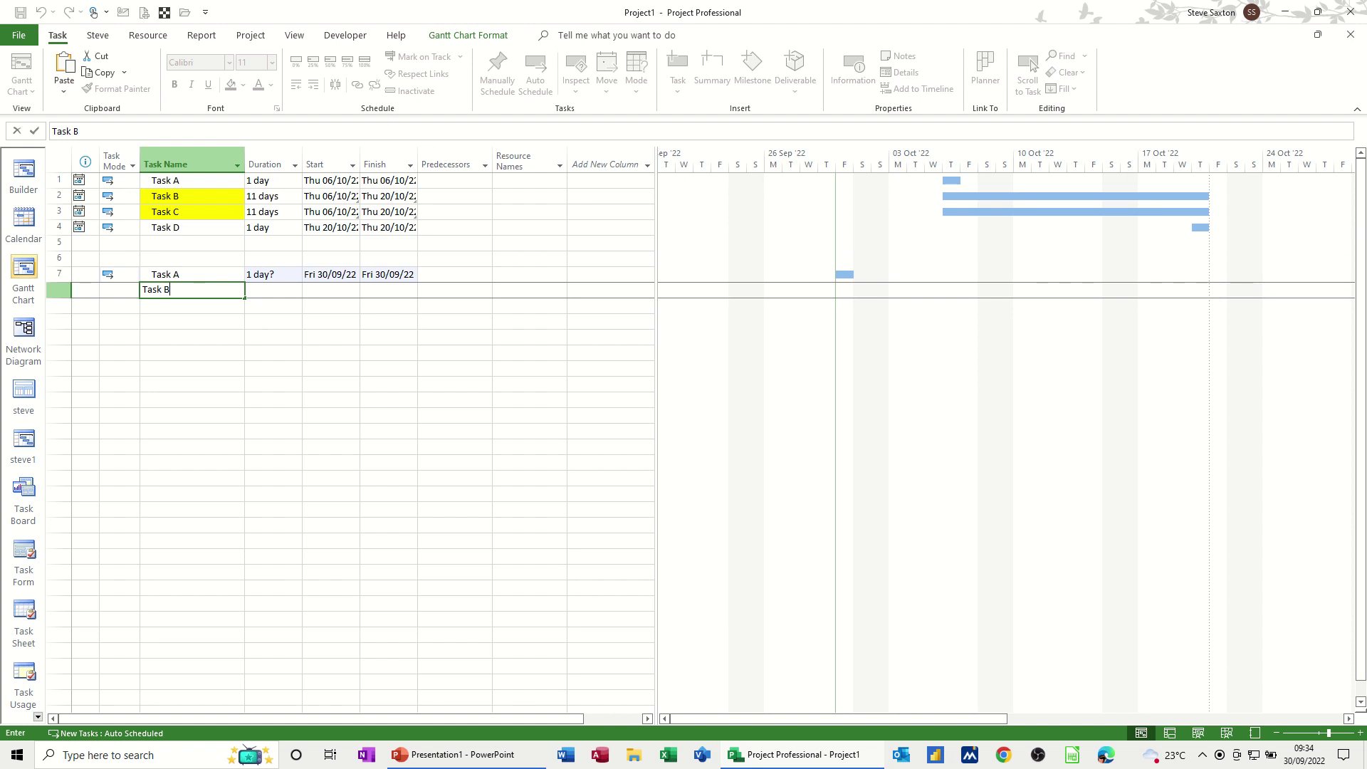
key("Return")
type("Ts")
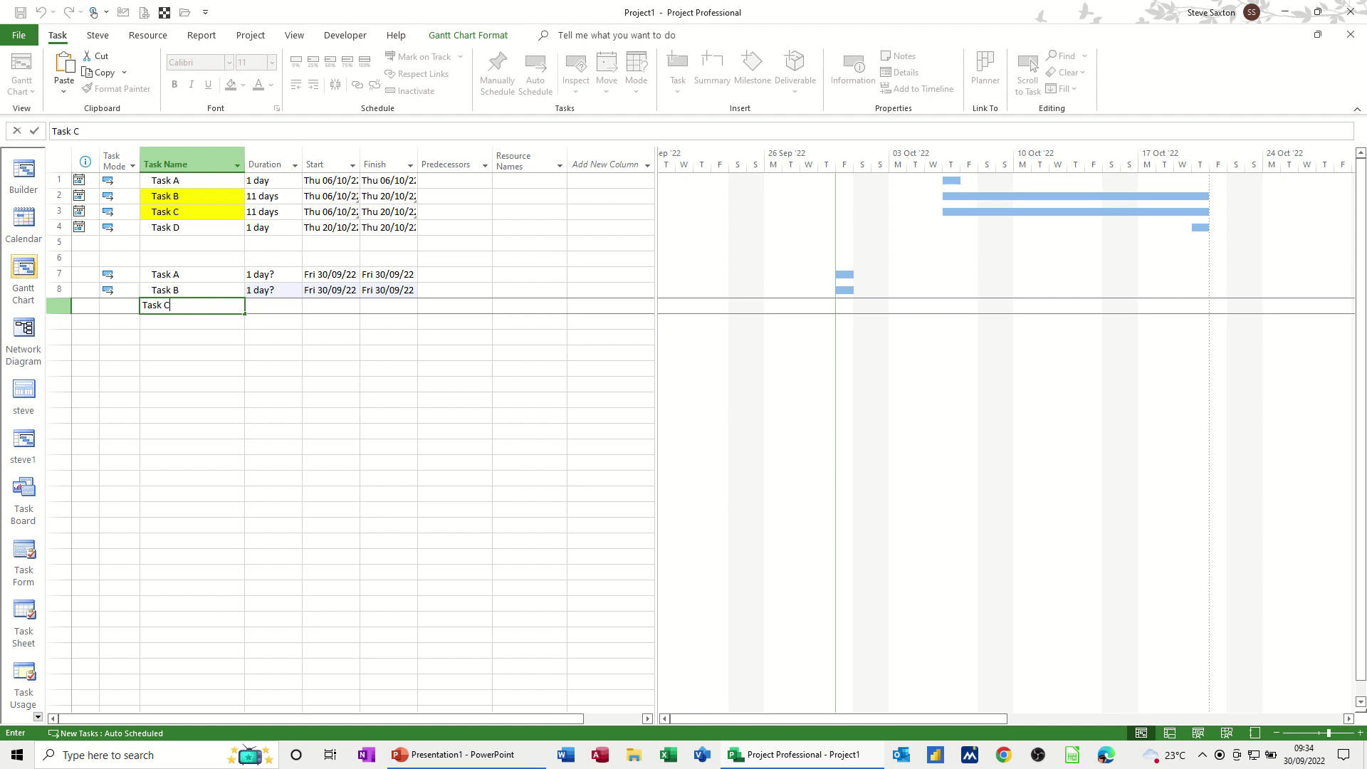
key("Return")
type("Task D")
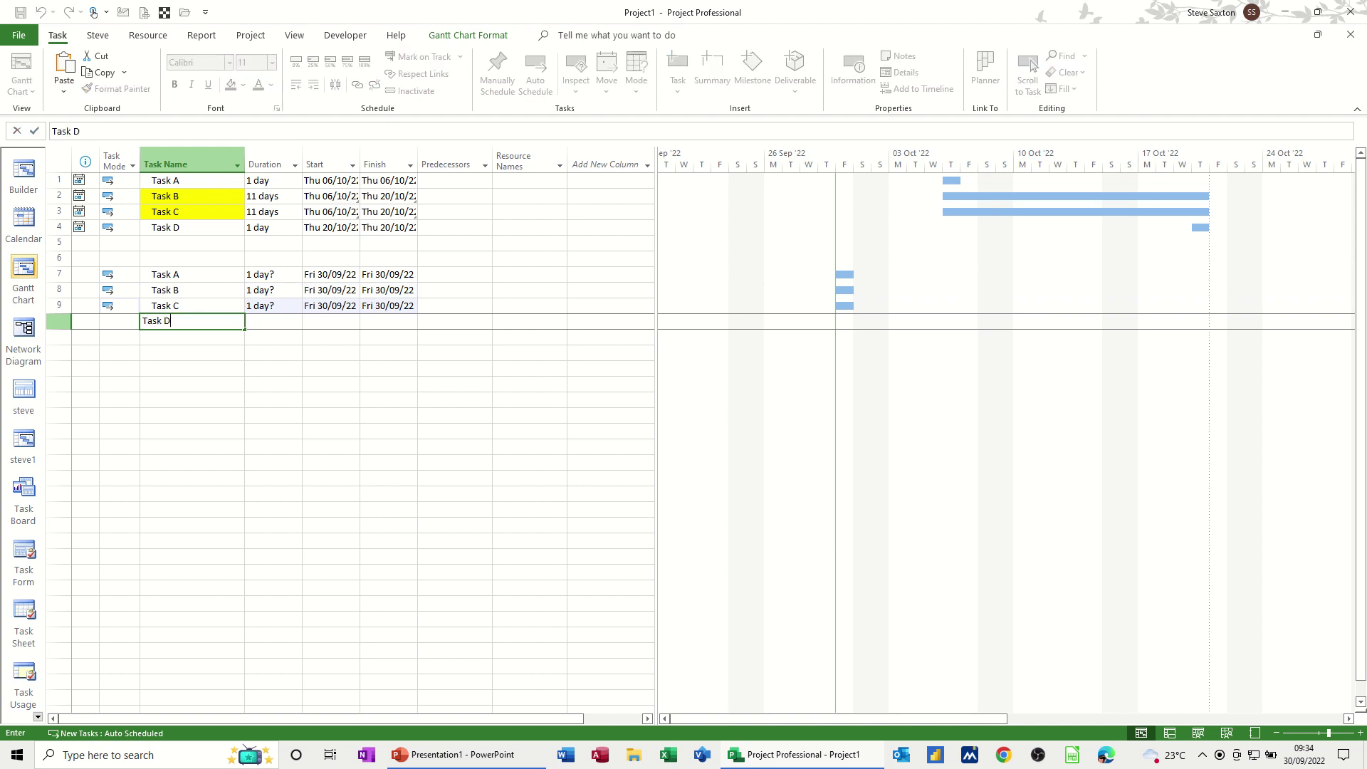
key("Return")
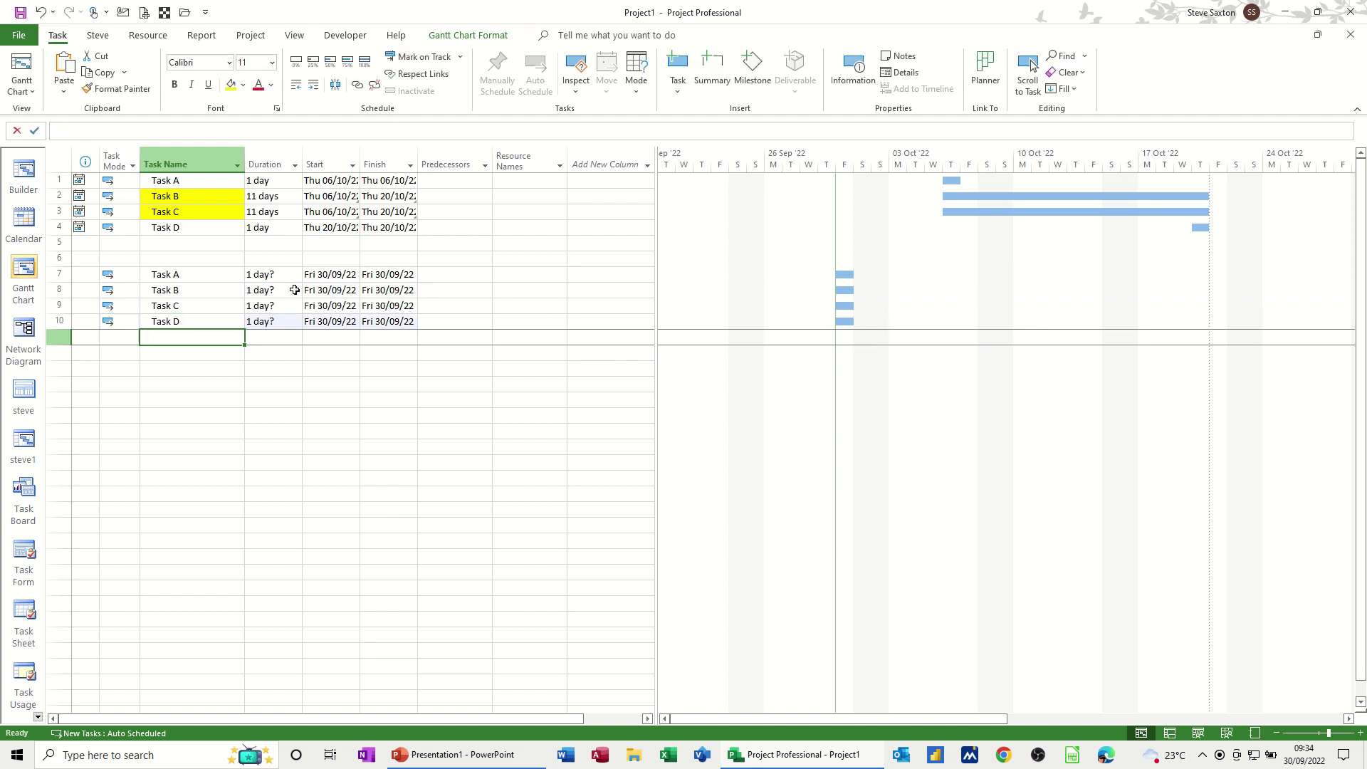
Give each of the four new tasks in rows 7–10 a 1-day duration.
left_click(261, 275)
type("1")
key("Return")
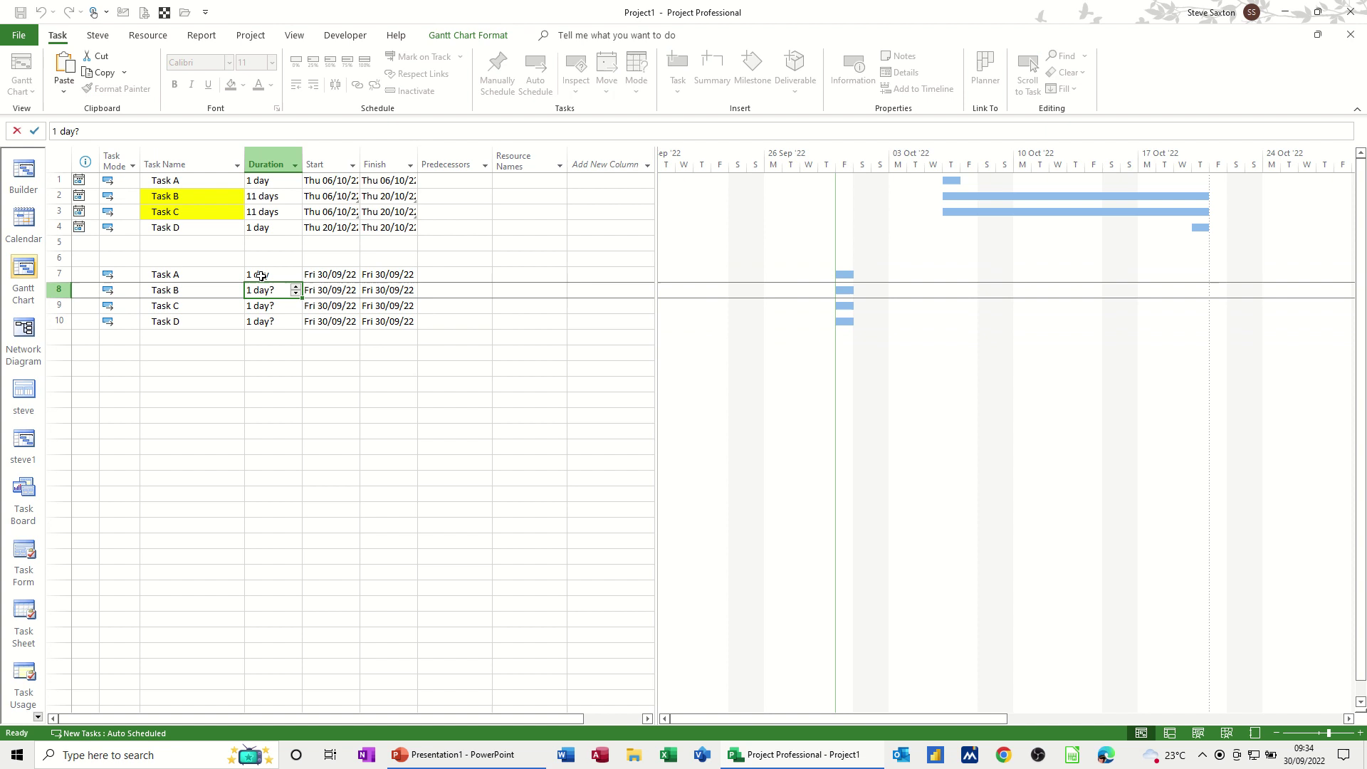
type("1")
key("Return")
type("1")
key("Return")
key("Return")
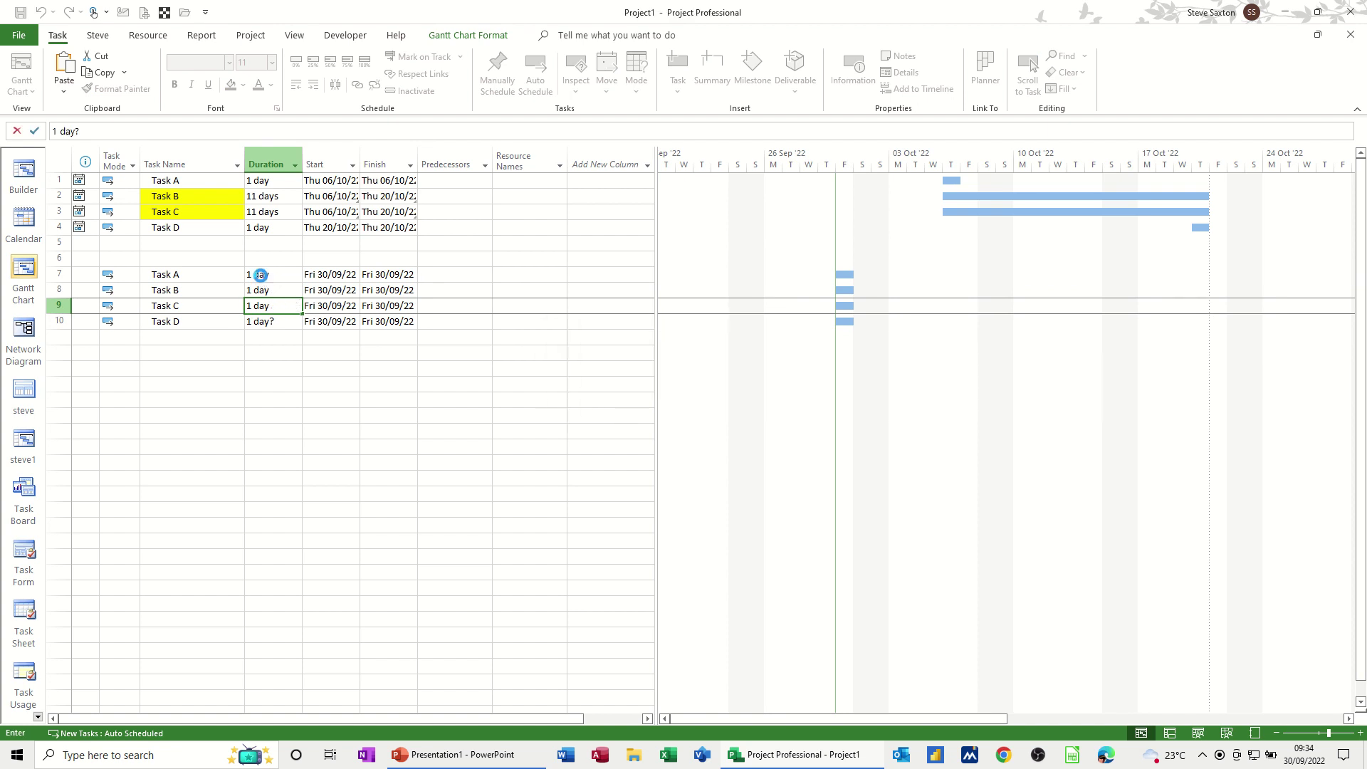
key("Return")
type("1")
key("Return")
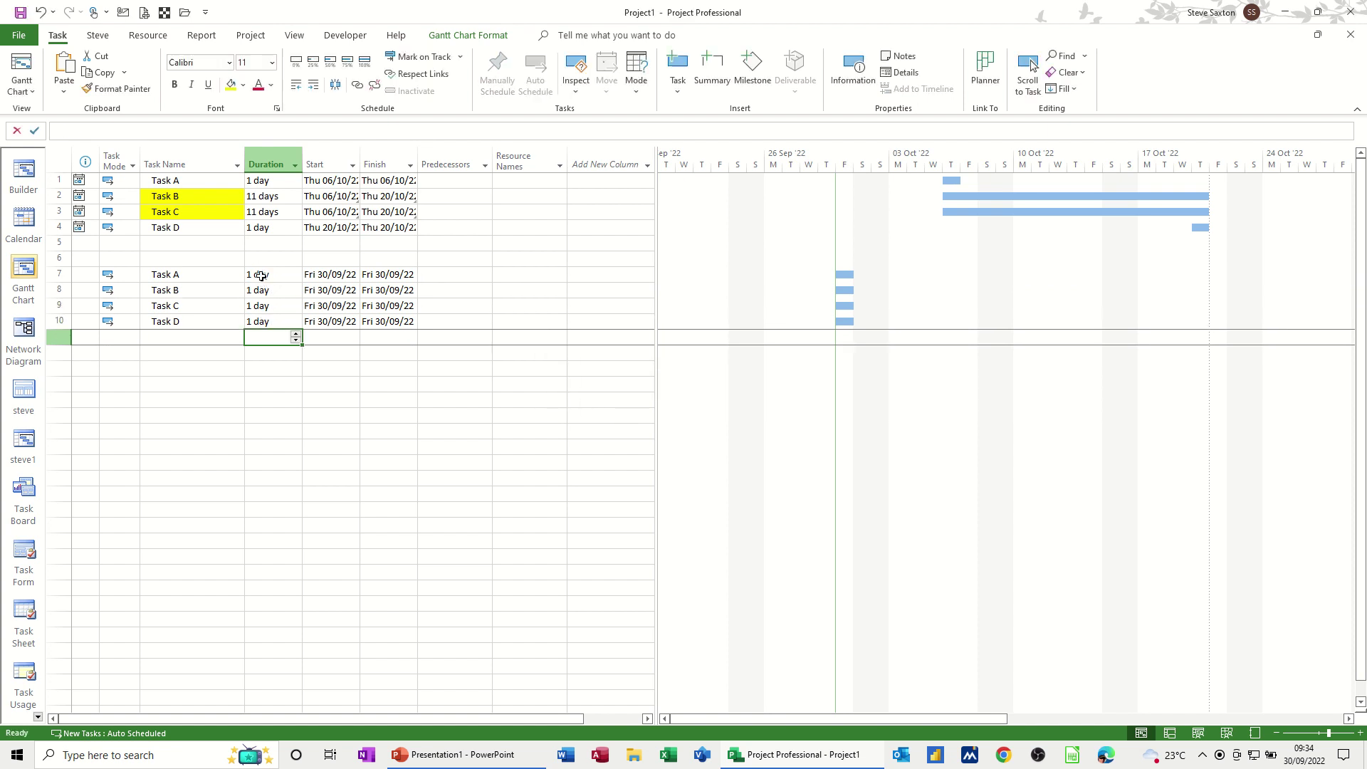
Copy row 7's Task A start and paste-link it into Task B's Start cell.
left_click(325, 277)
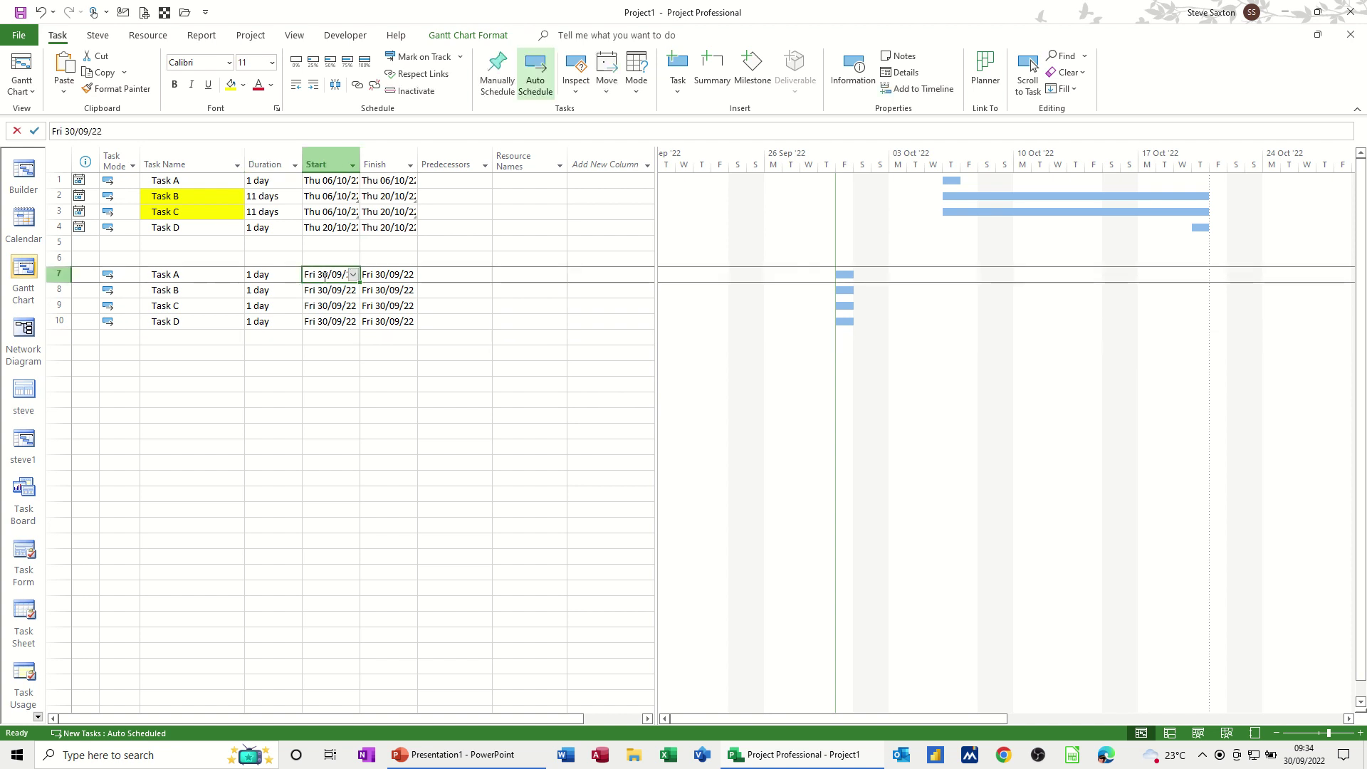
right_click(325, 279)
left_click(356, 309)
left_click(316, 291)
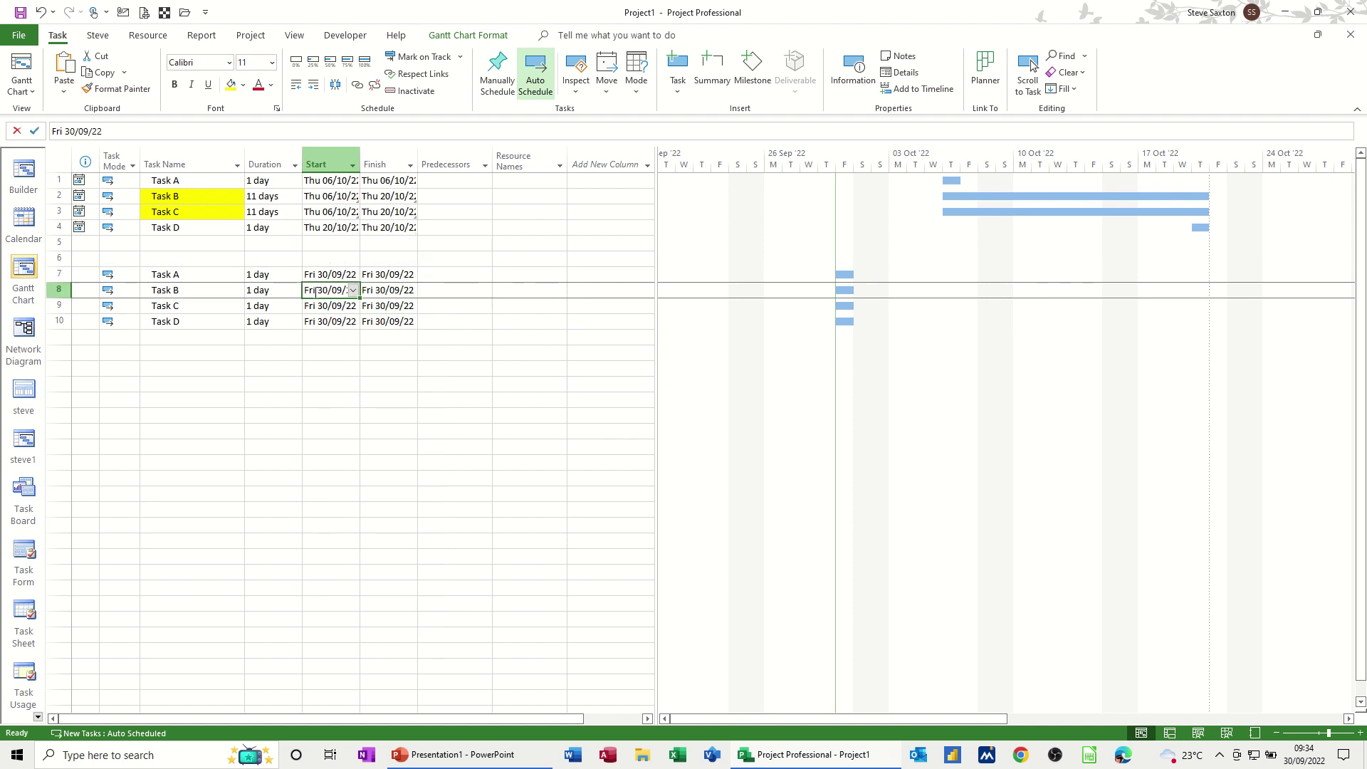
left_click(64, 89)
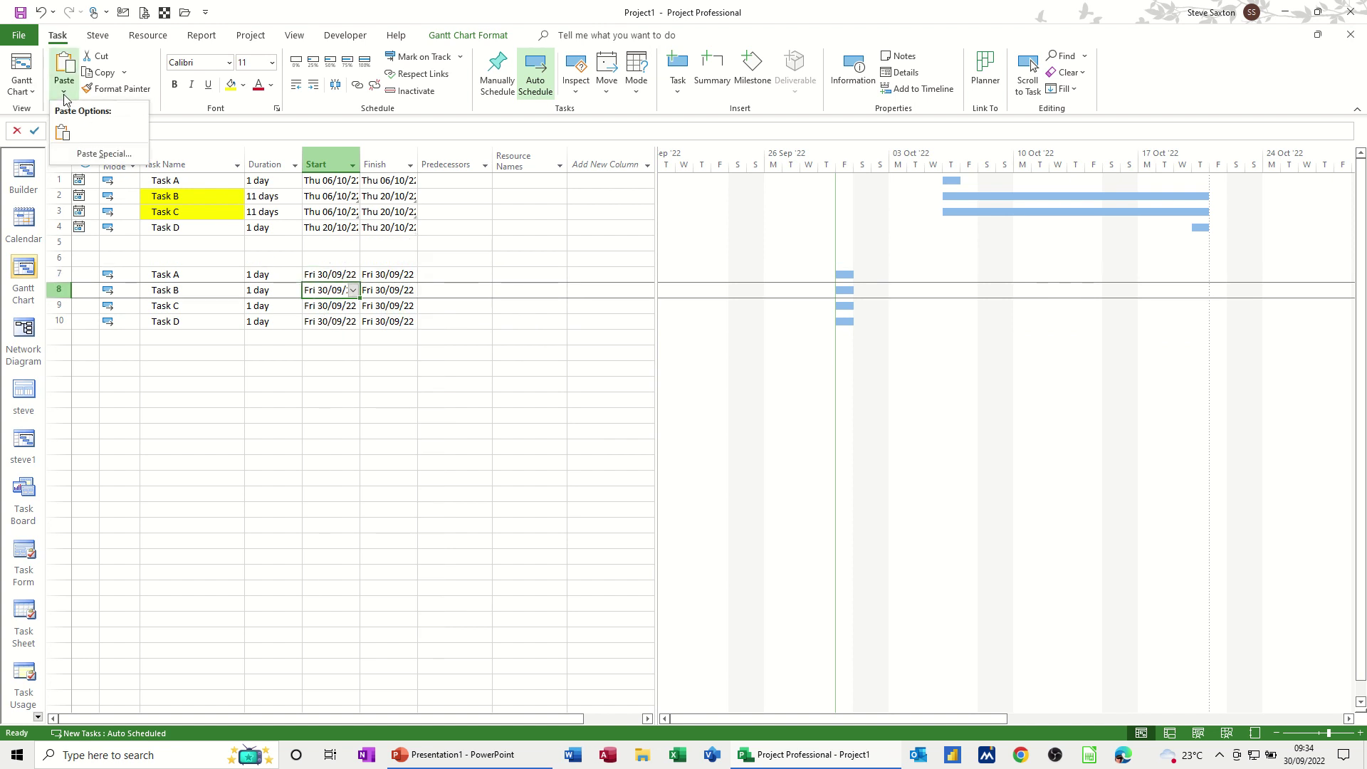
left_click(84, 155)
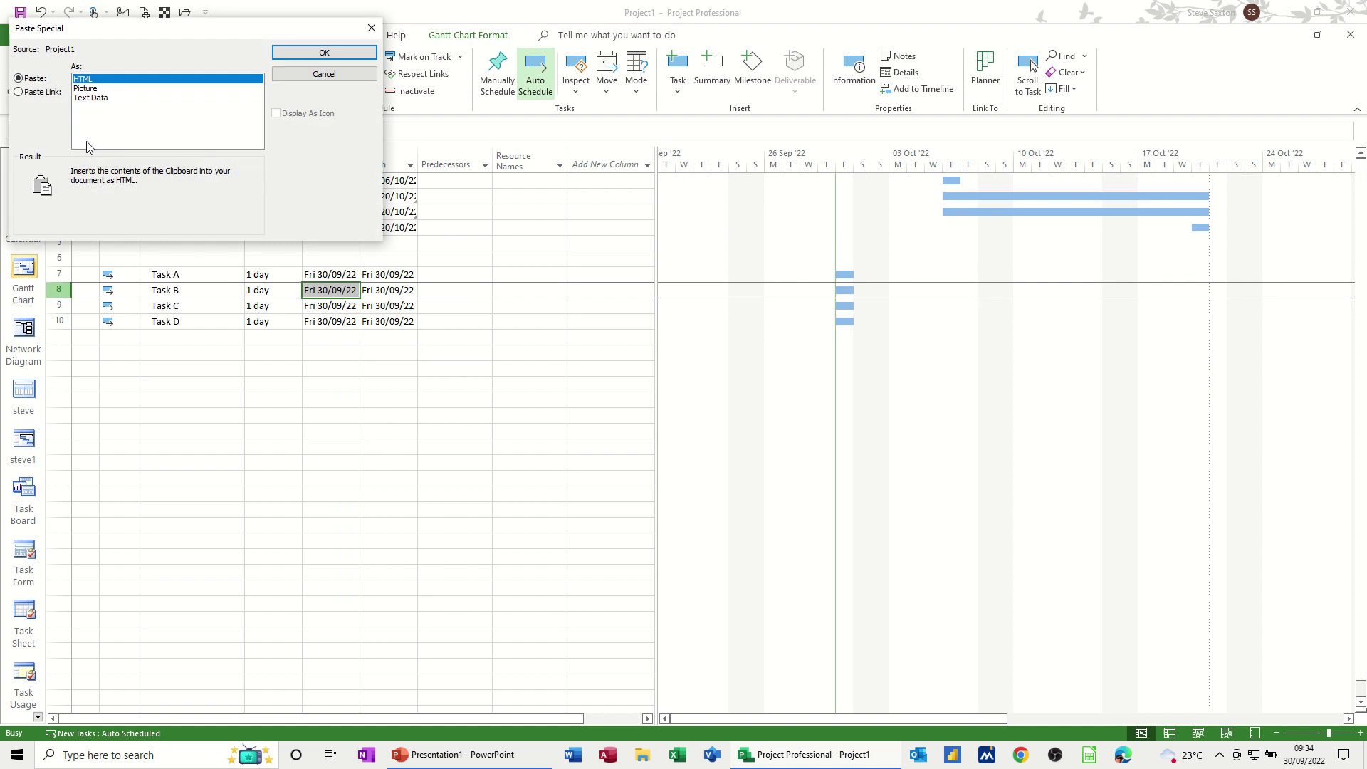
left_click(41, 97)
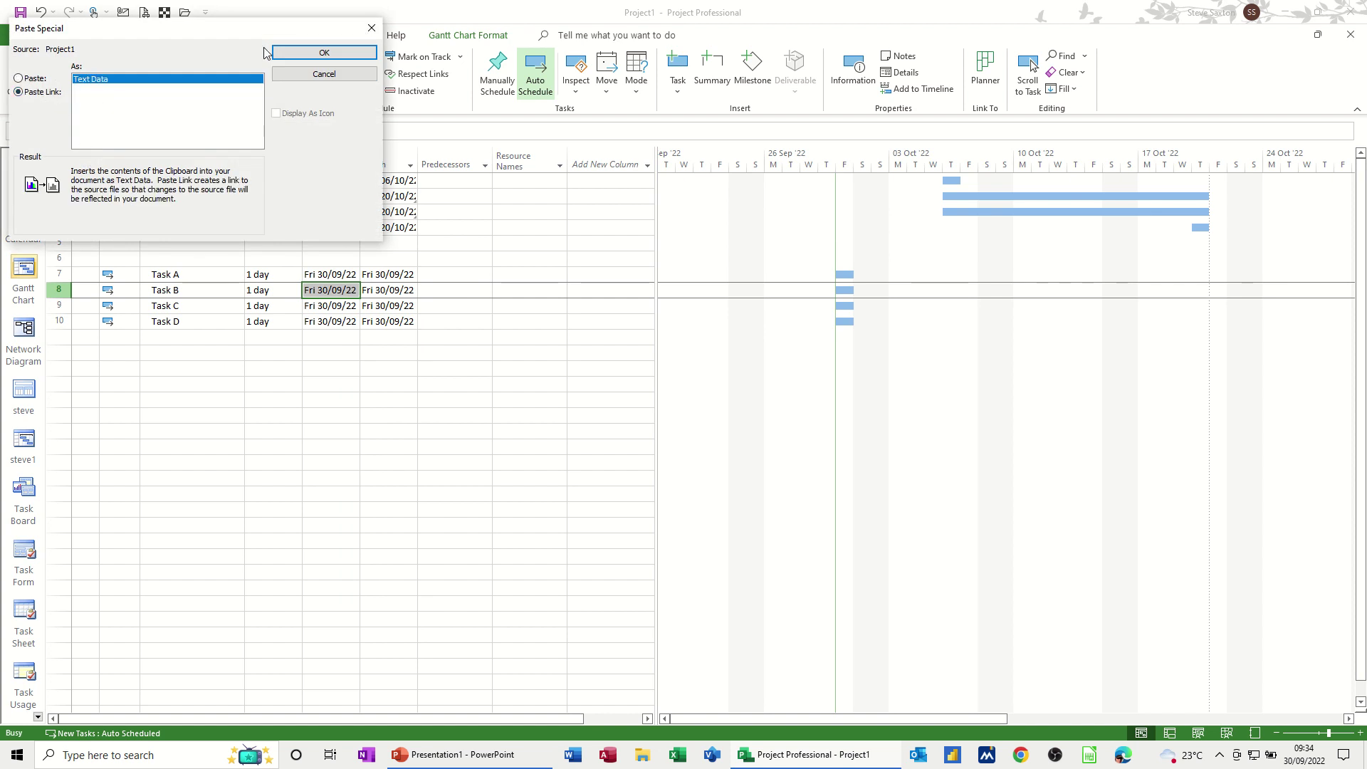
left_click(298, 54)
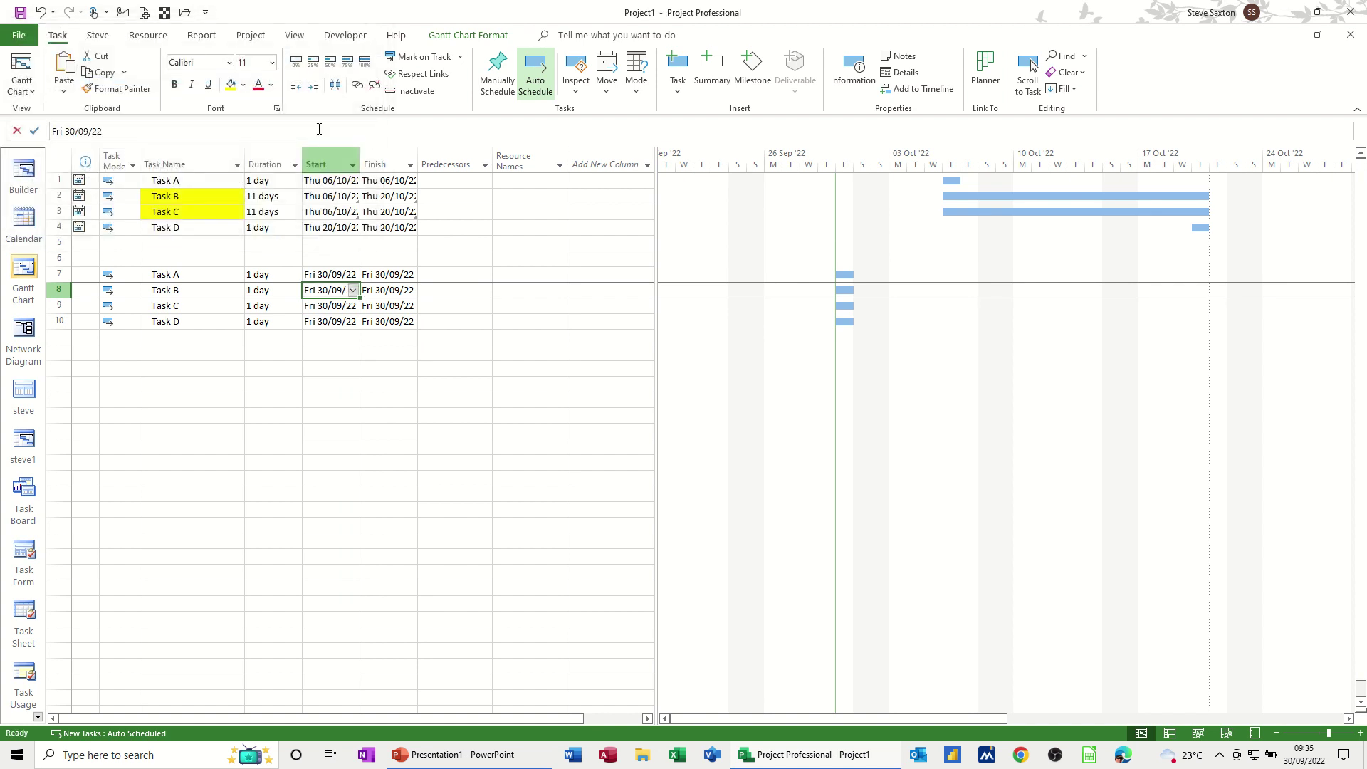
Paste-link Task A's start date into Task C's Start cell in row 9.
right_click(330, 278)
left_click(375, 309)
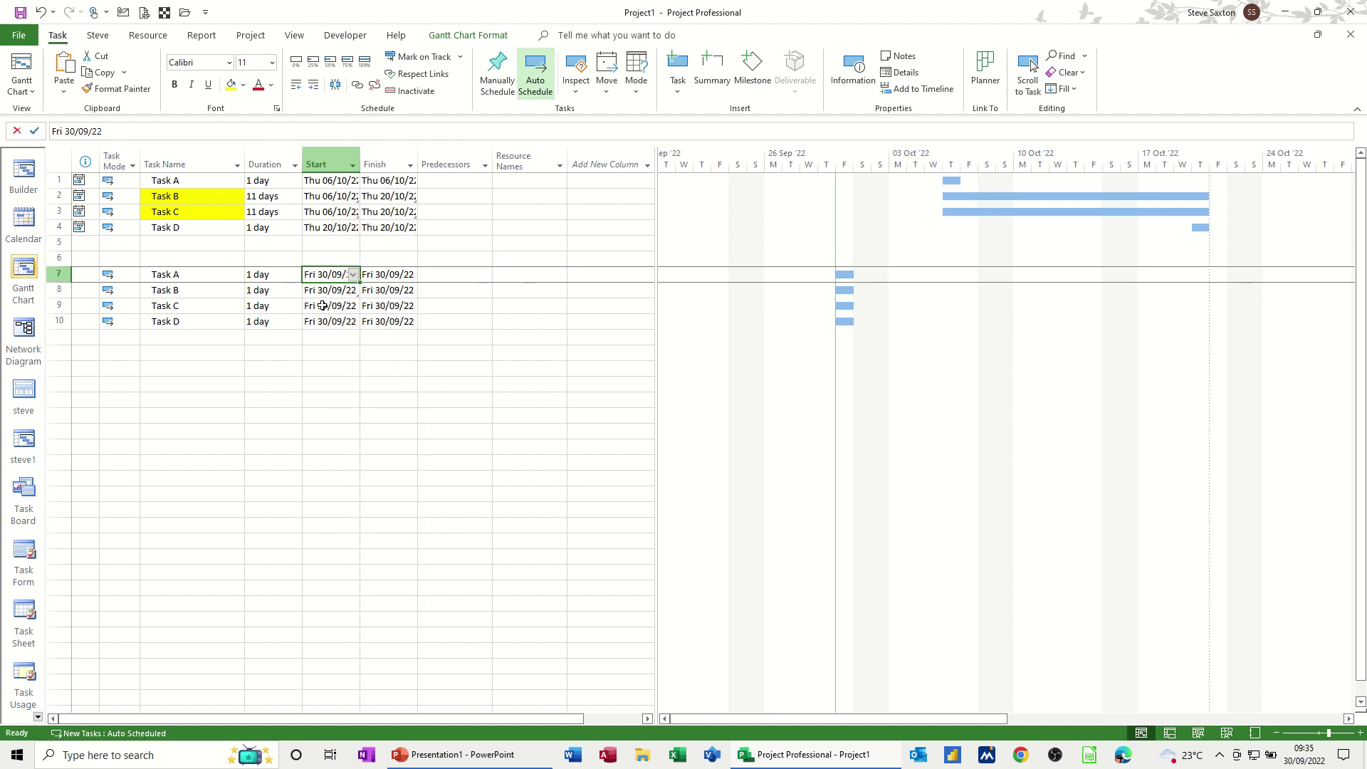
right_click(320, 306)
left_click(302, 308)
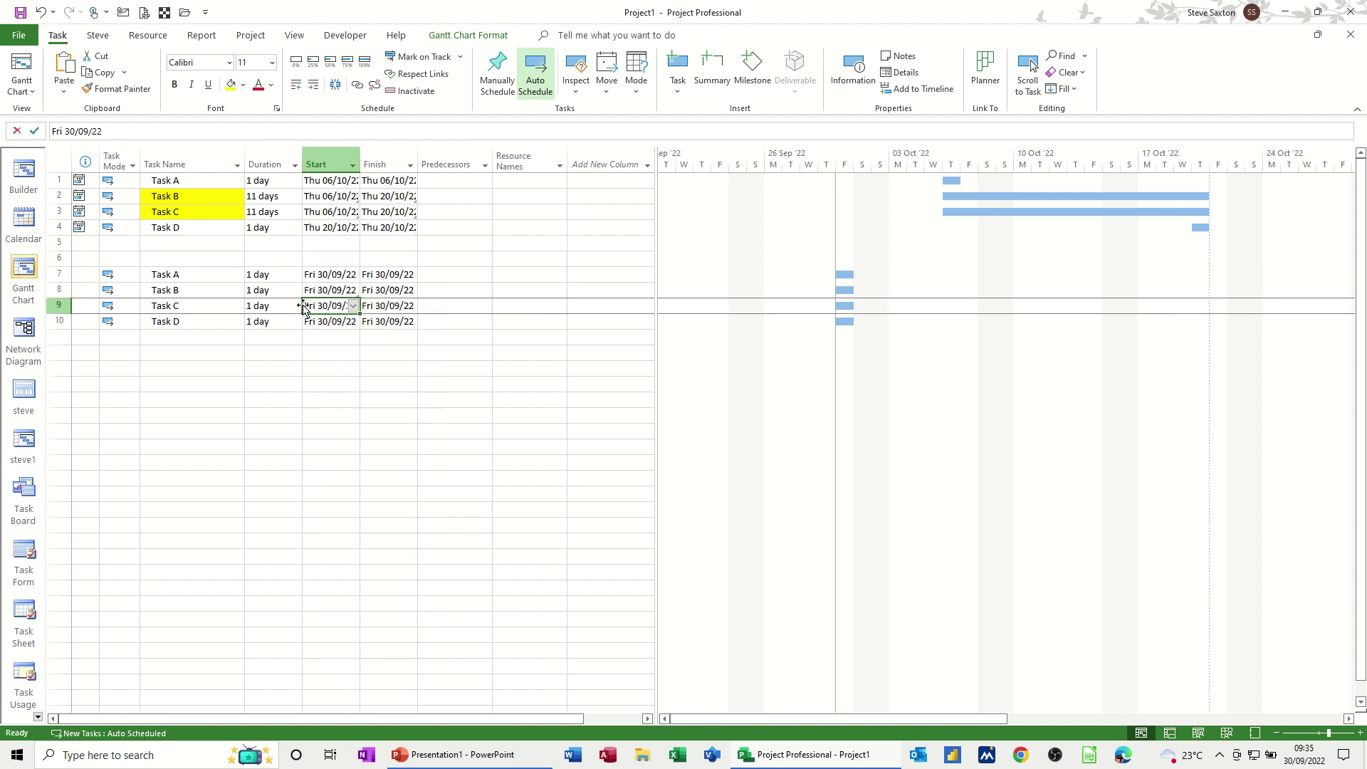
left_click(64, 93)
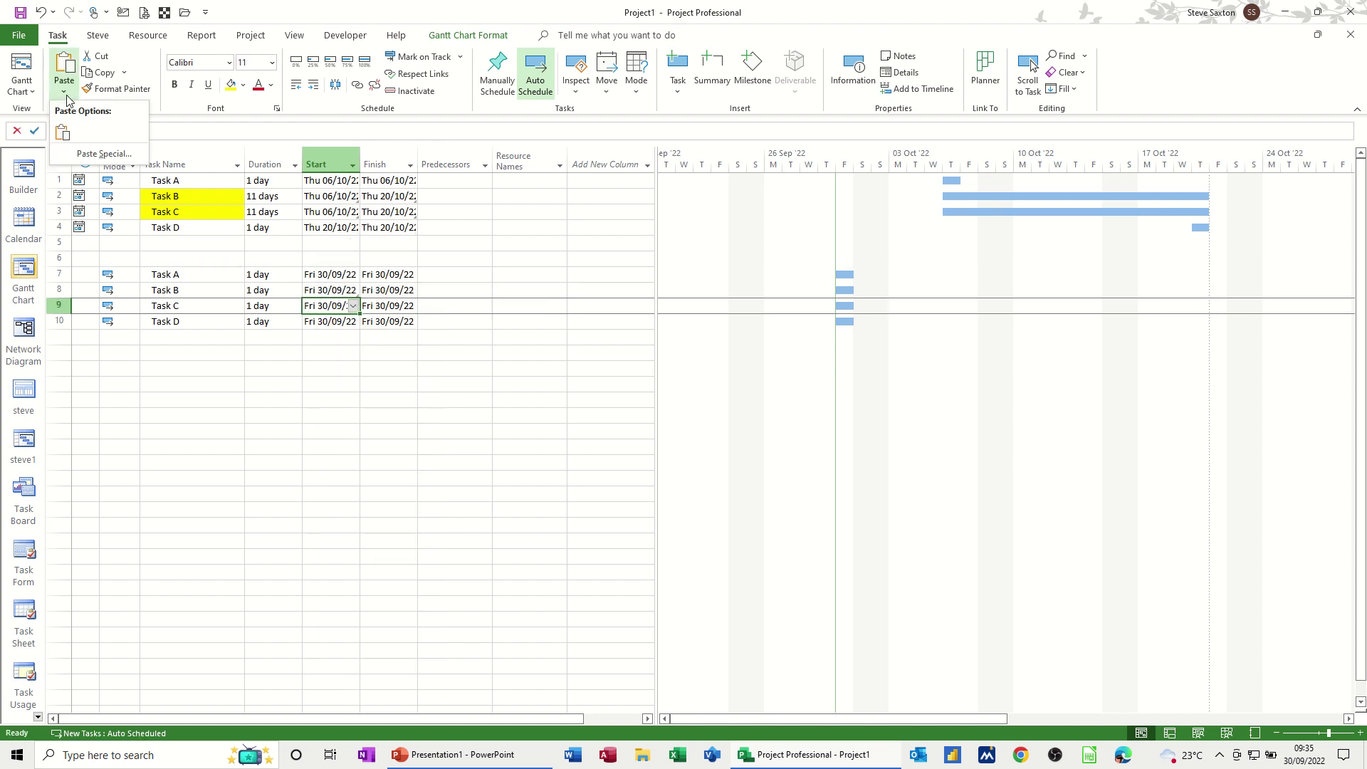
left_click(90, 157)
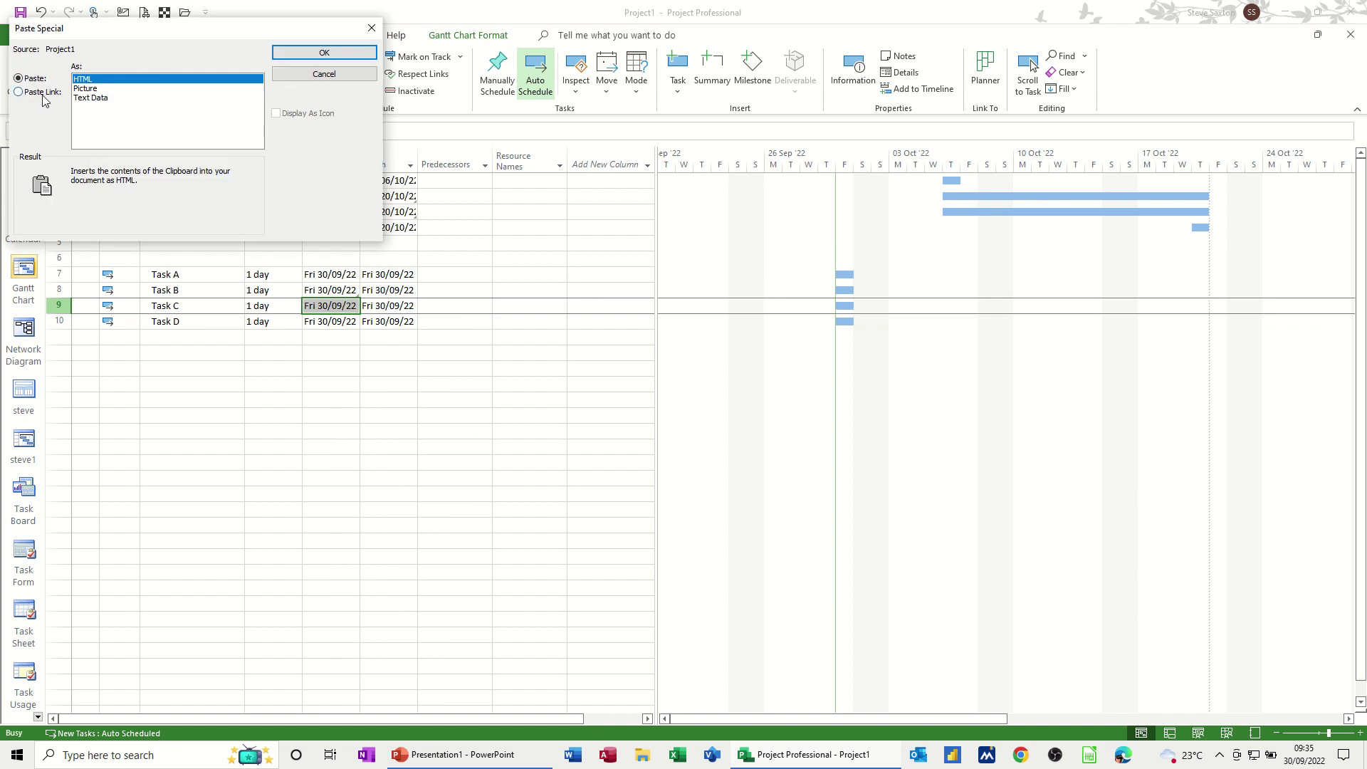
left_click(321, 55)
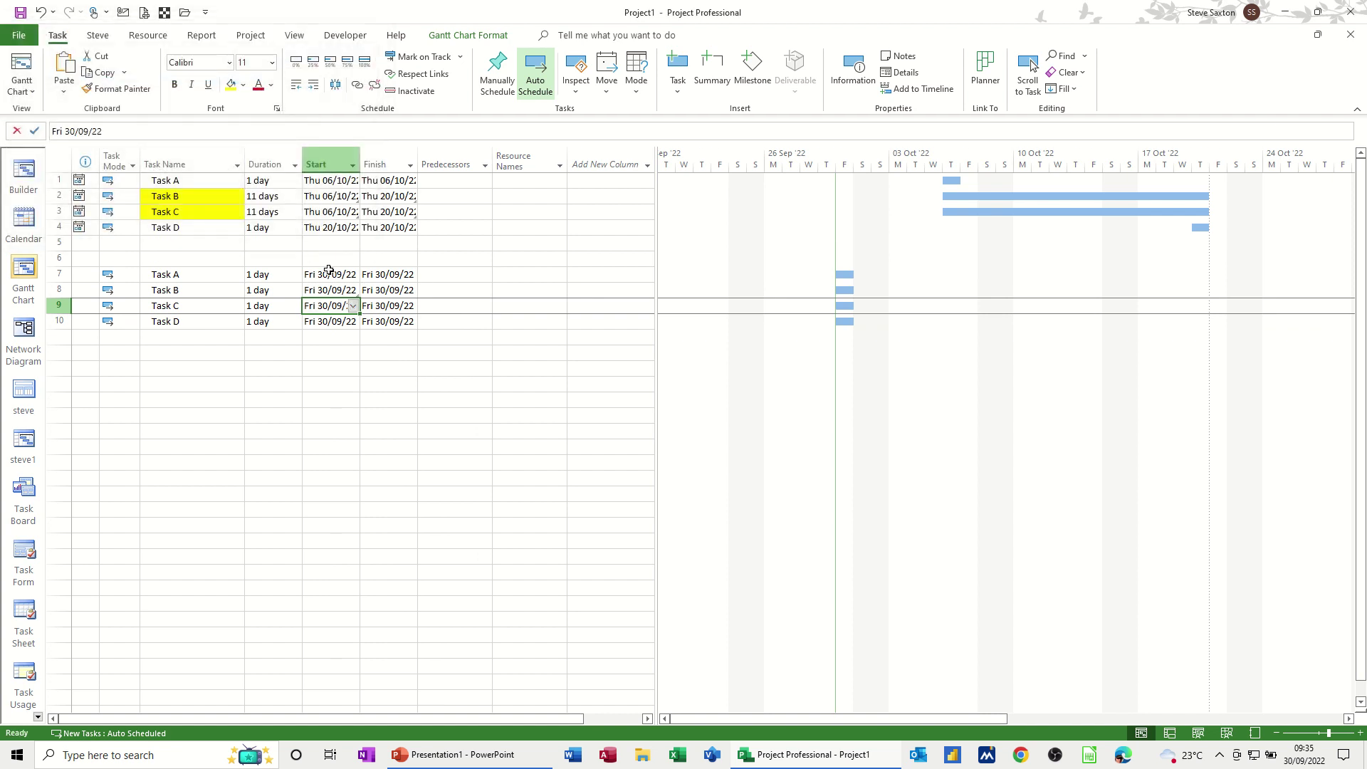
Paste-link row 10's Task D finish date into Task C's Finish cell.
left_click(388, 321)
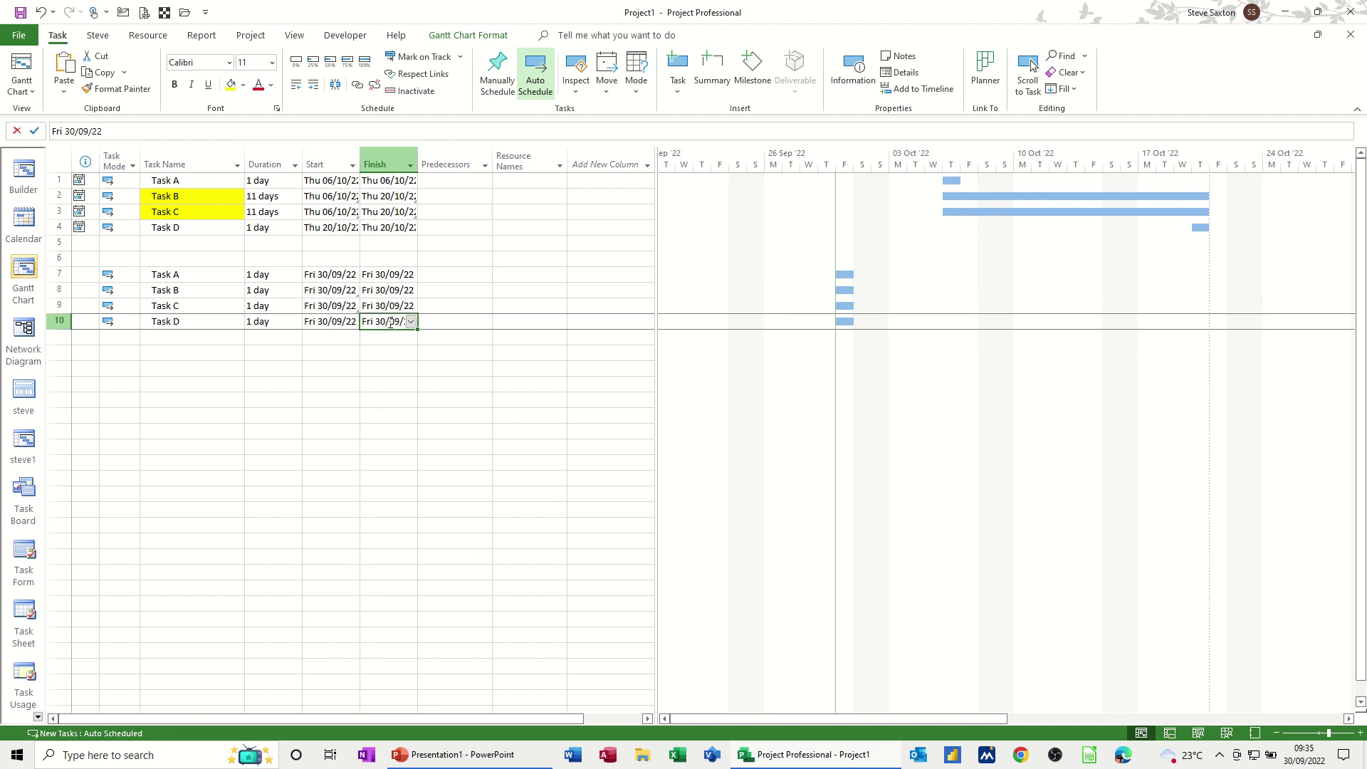
right_click(390, 322)
key("Escape")
left_click(382, 306)
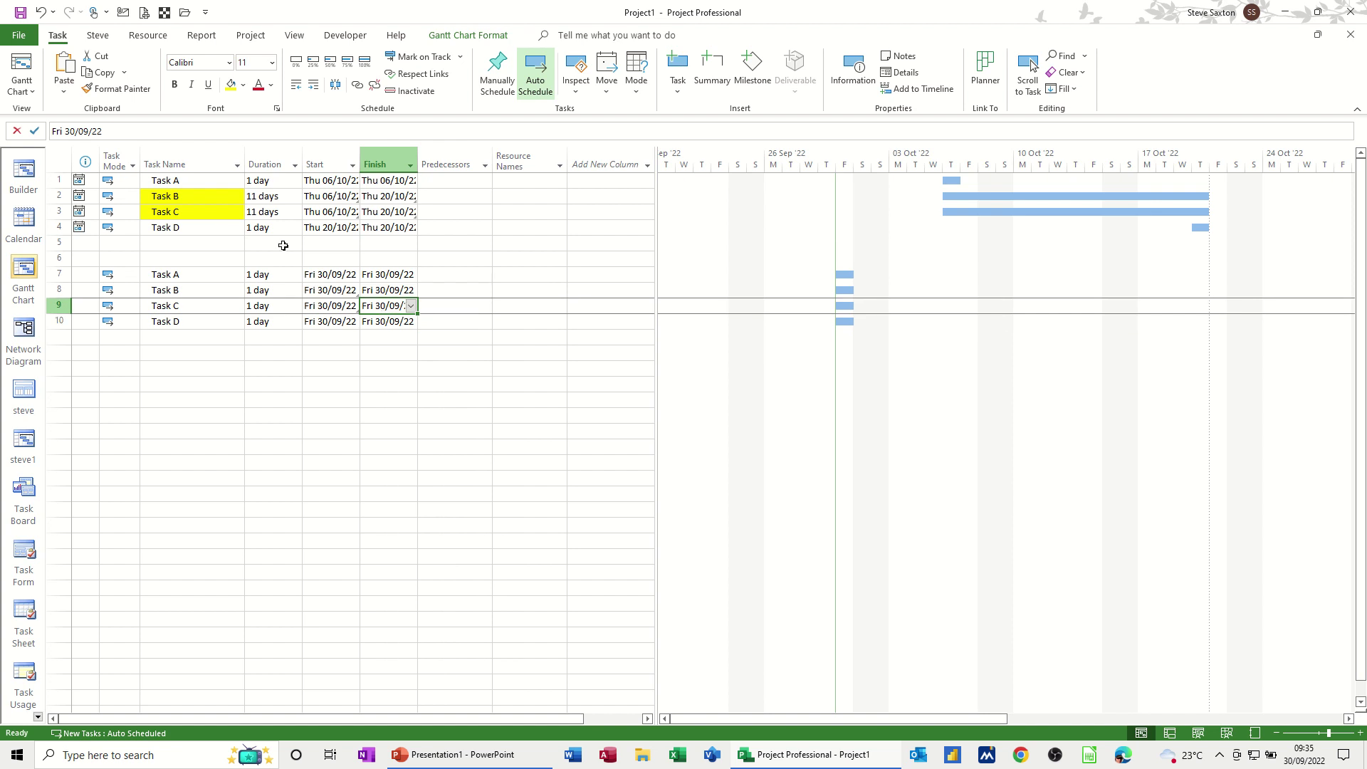
left_click(64, 89)
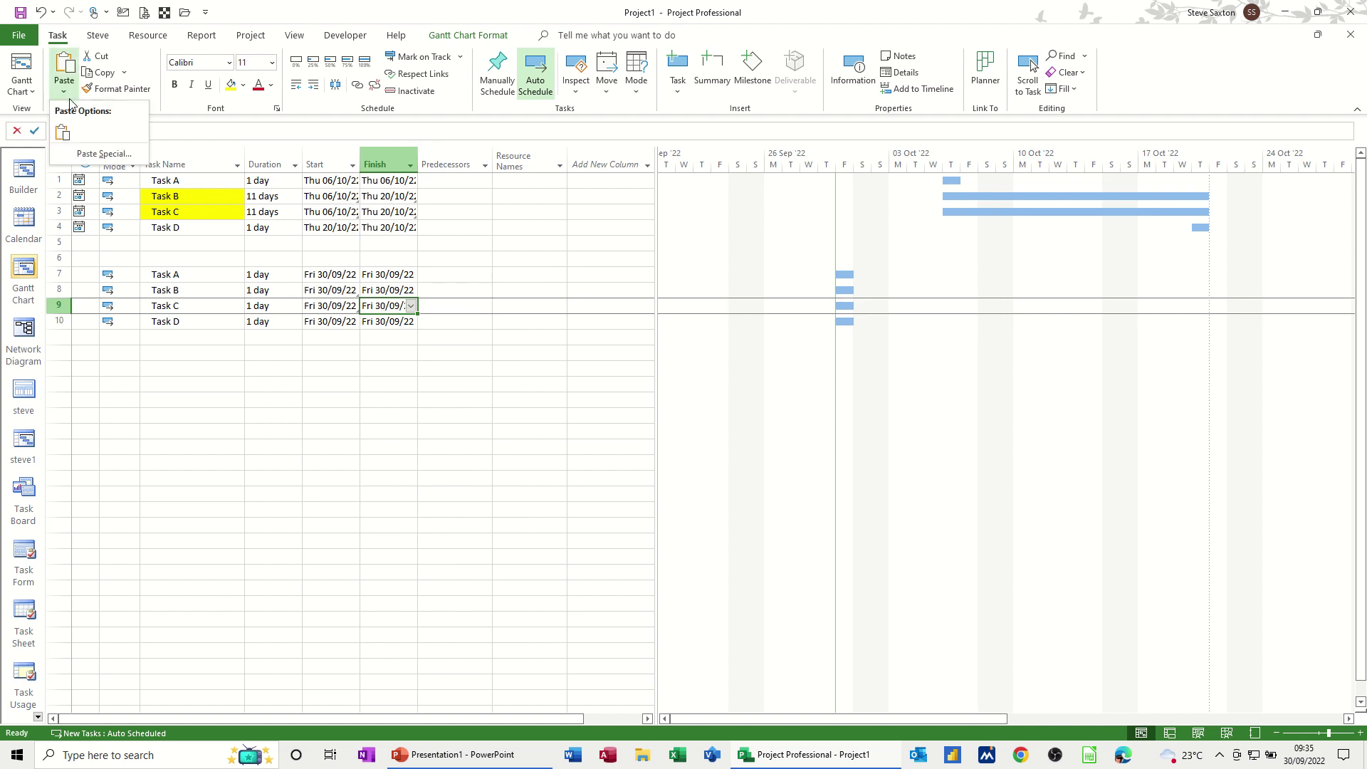
left_click(84, 155)
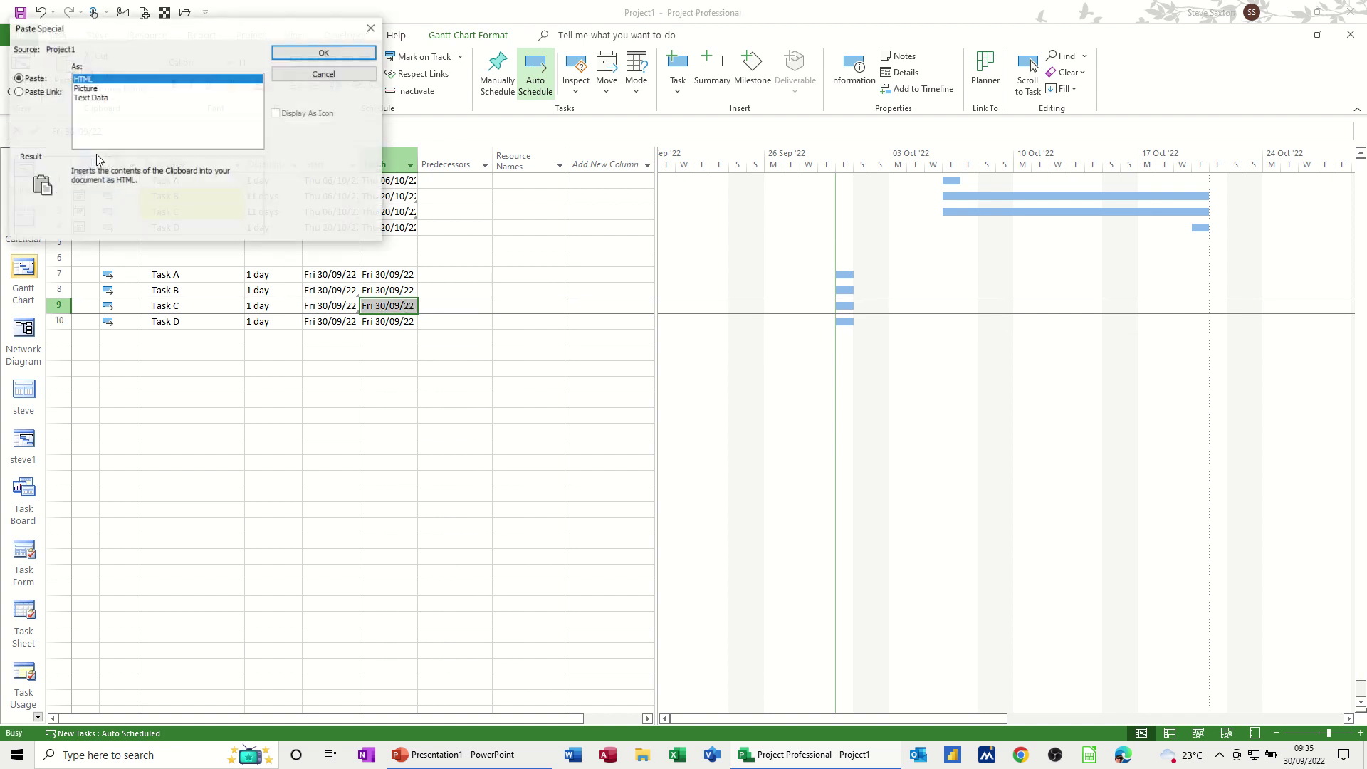
left_click(40, 93)
left_click(323, 52)
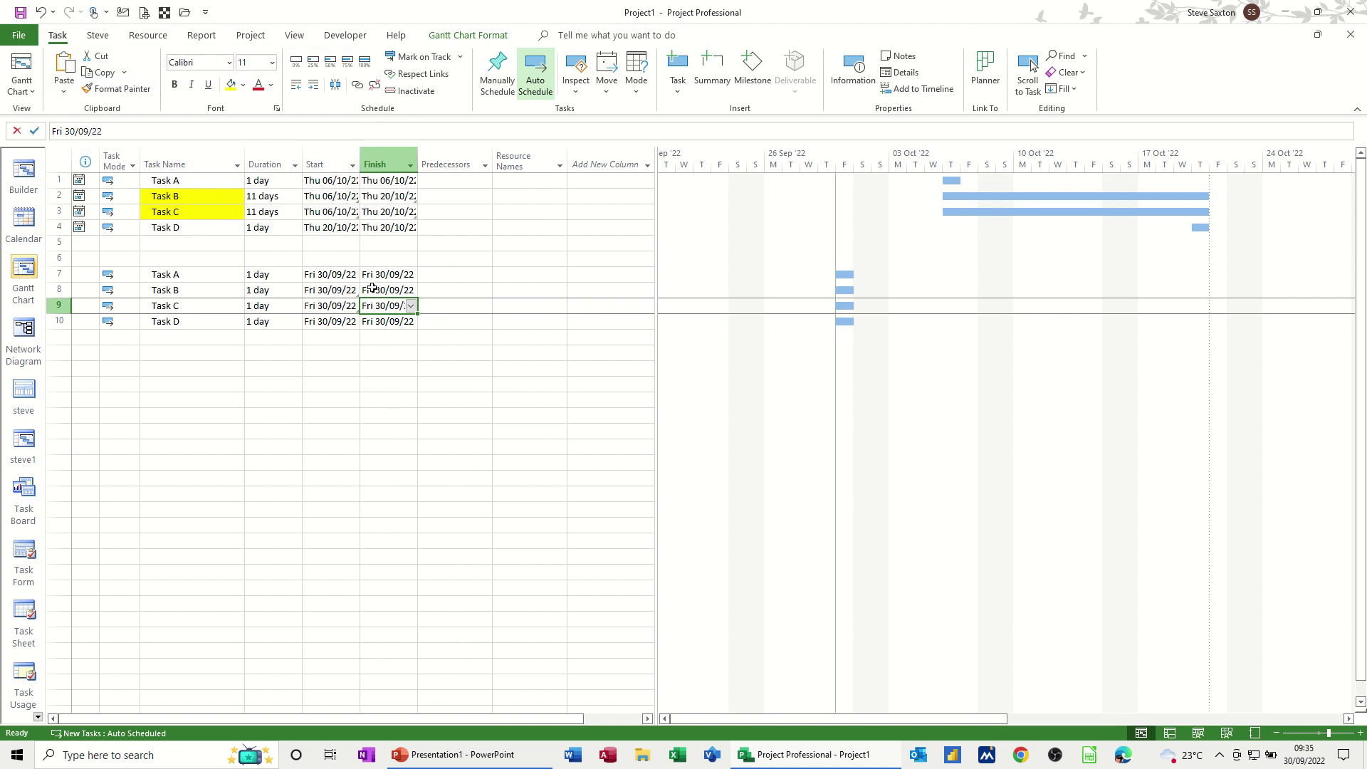
Copy Task D's finish again and paste-link it into Task B's Finish cell.
left_click(378, 321)
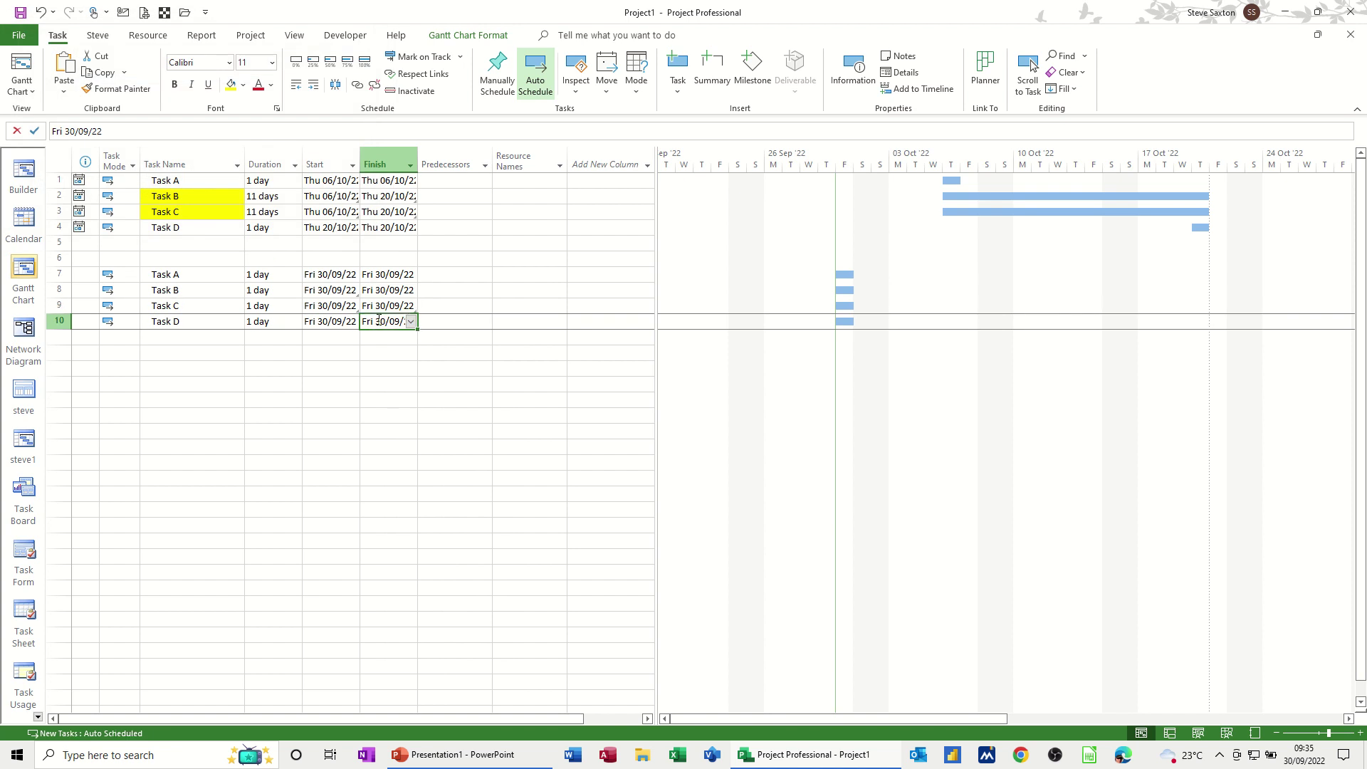
right_click(378, 321)
left_click(395, 347)
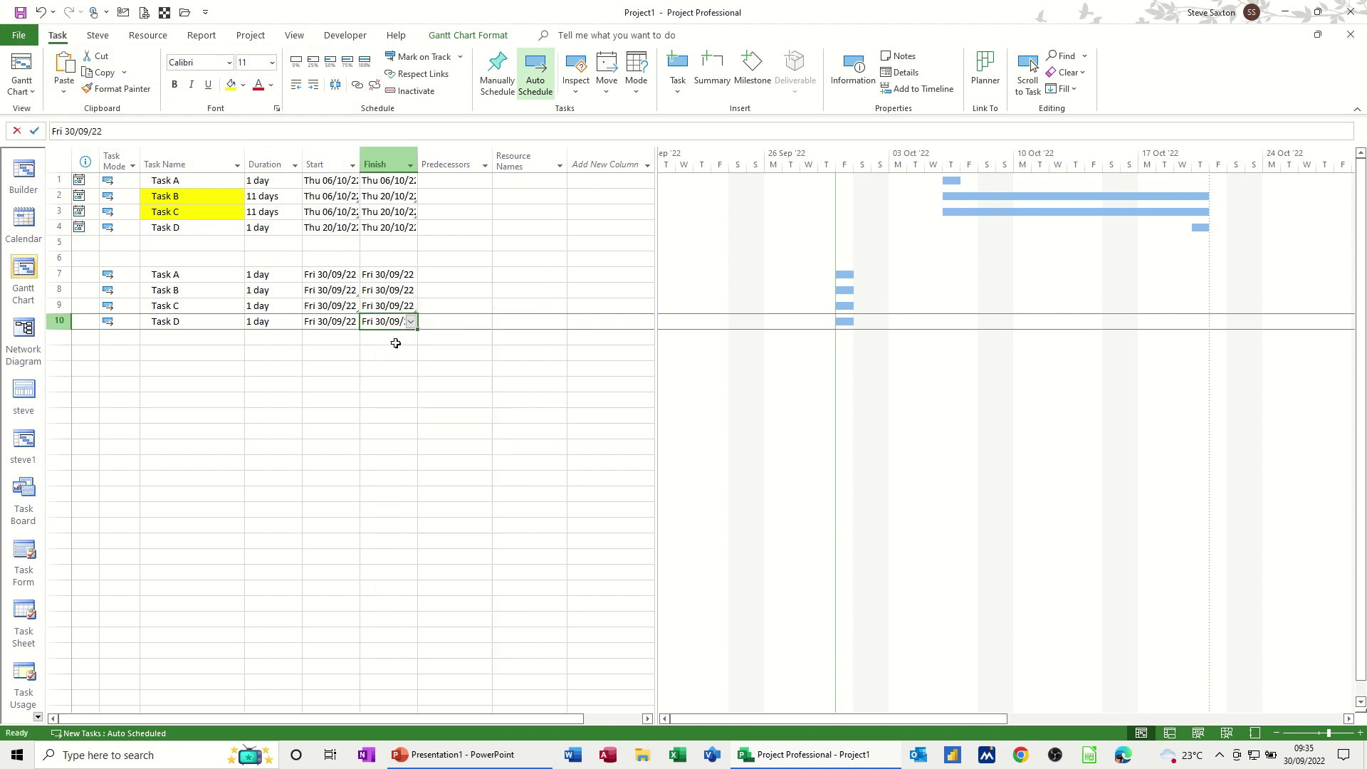
left_click(378, 289)
left_click(63, 92)
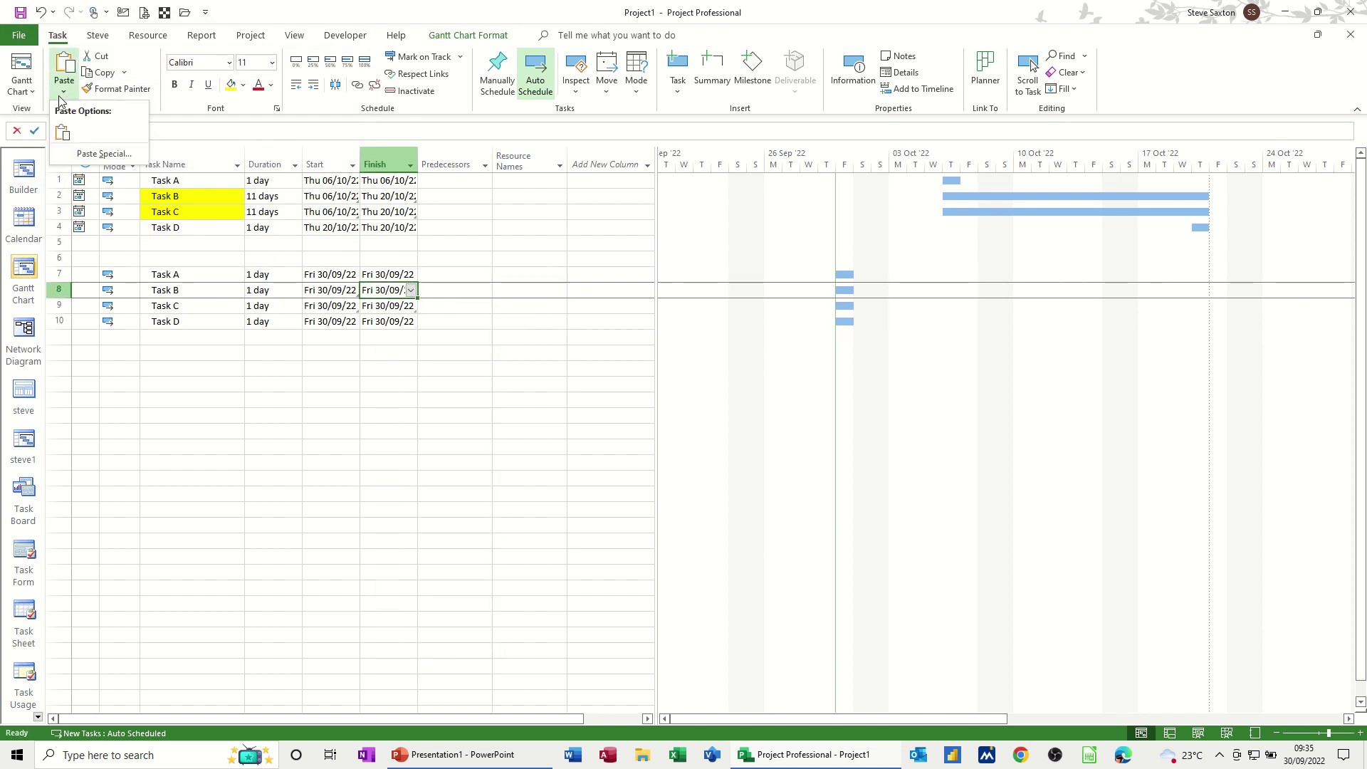
left_click(77, 155)
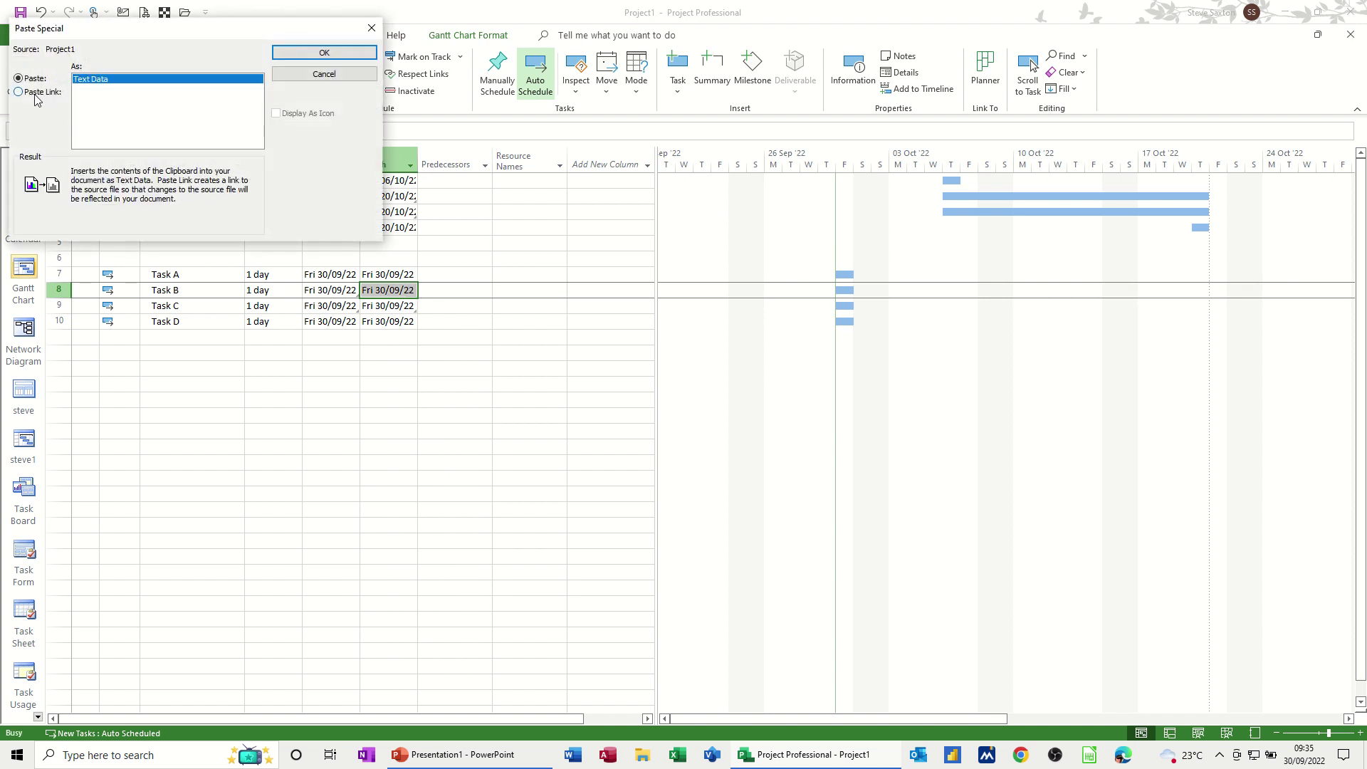
left_click(323, 53)
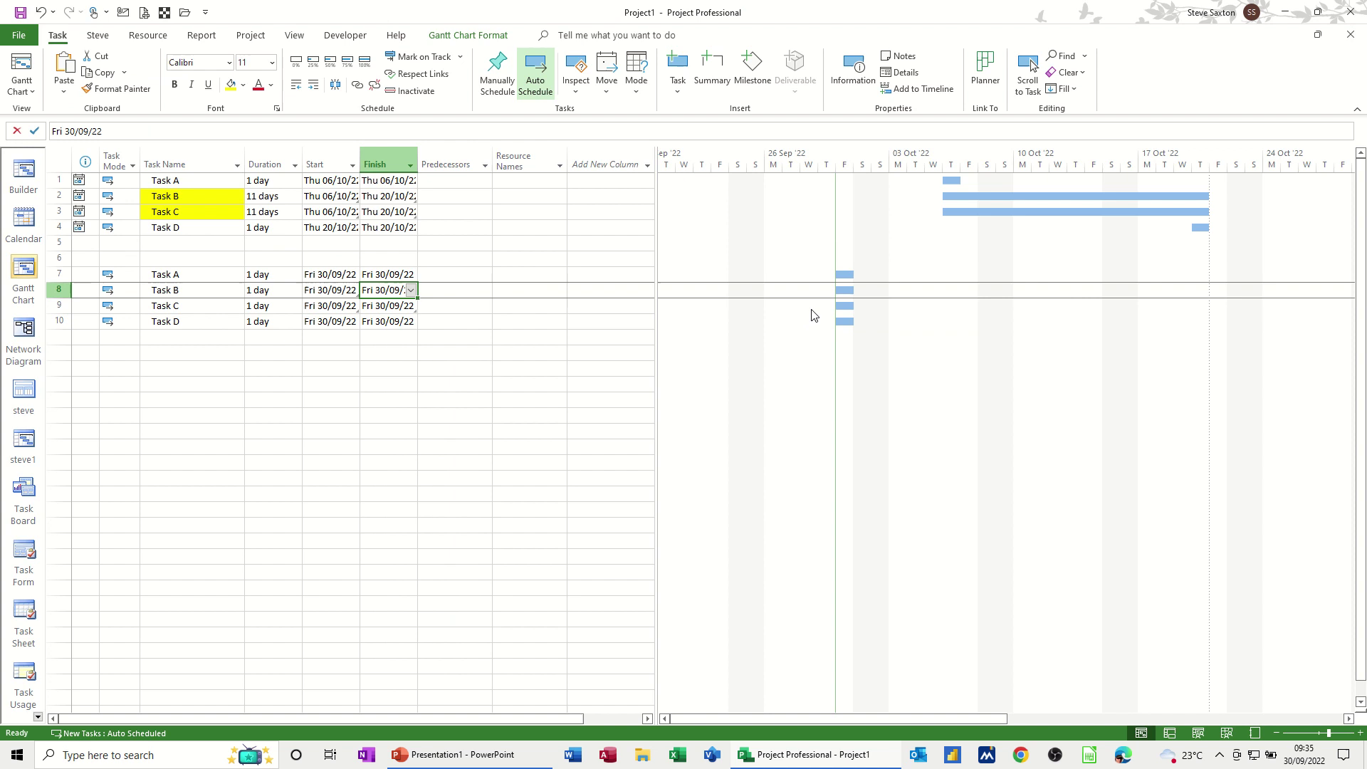
In Bar Styles, set the text right of the bars to Name.
double_click(791, 302)
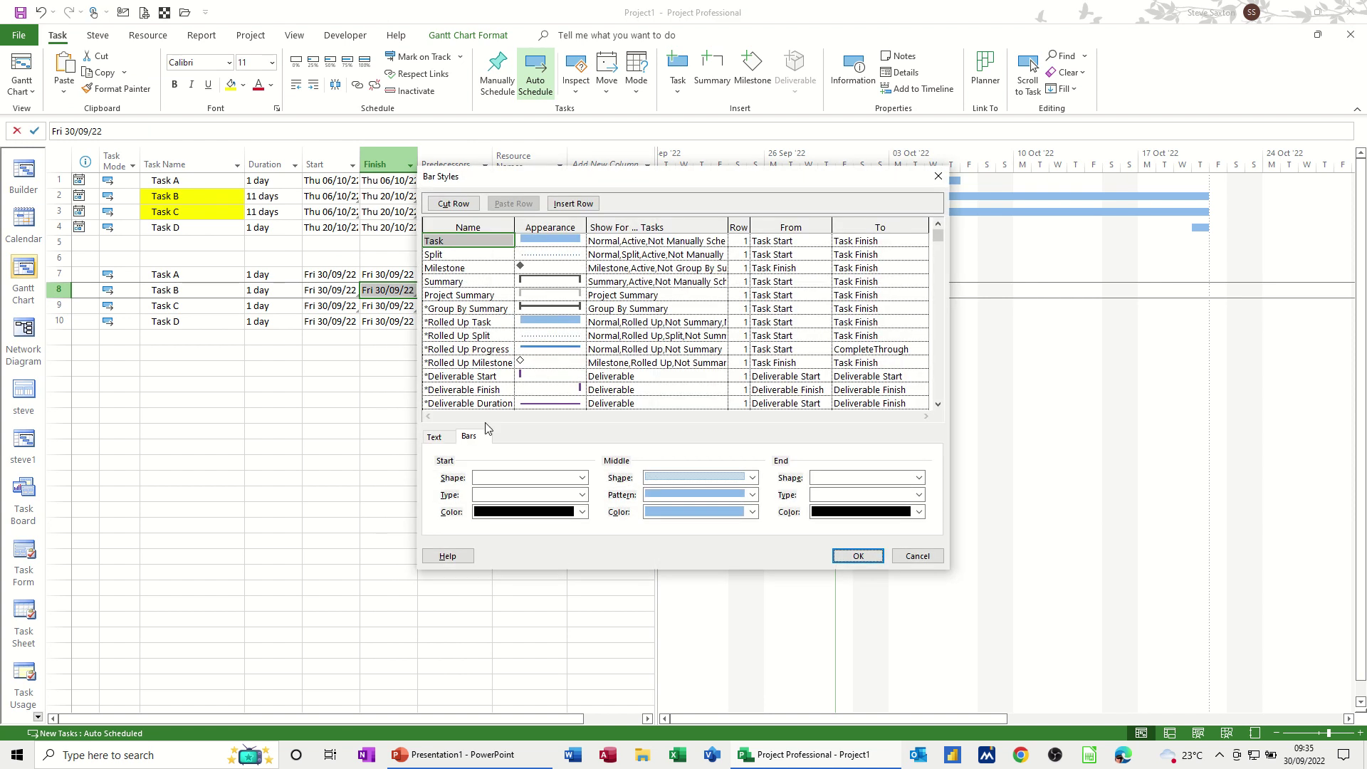
left_click(447, 437)
left_click(530, 485)
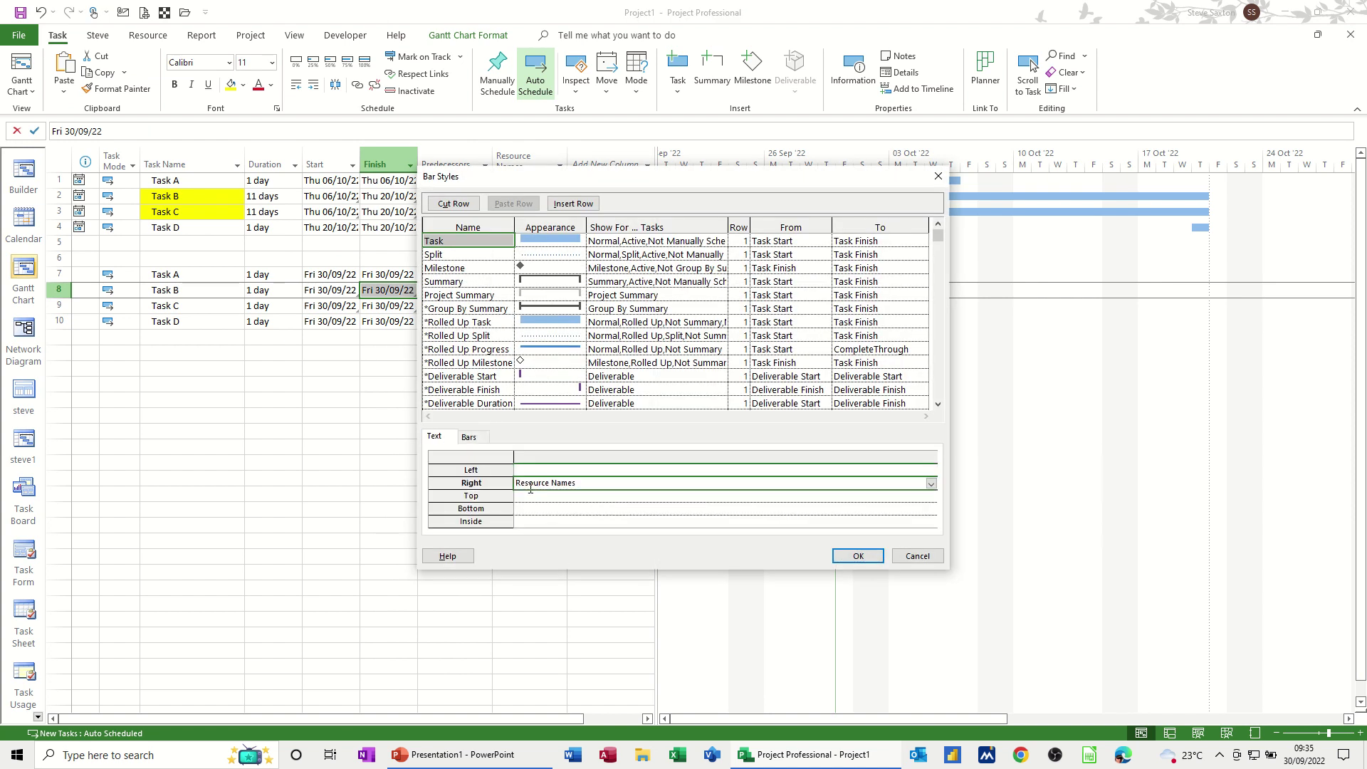
type("Name")
left_click(857, 555)
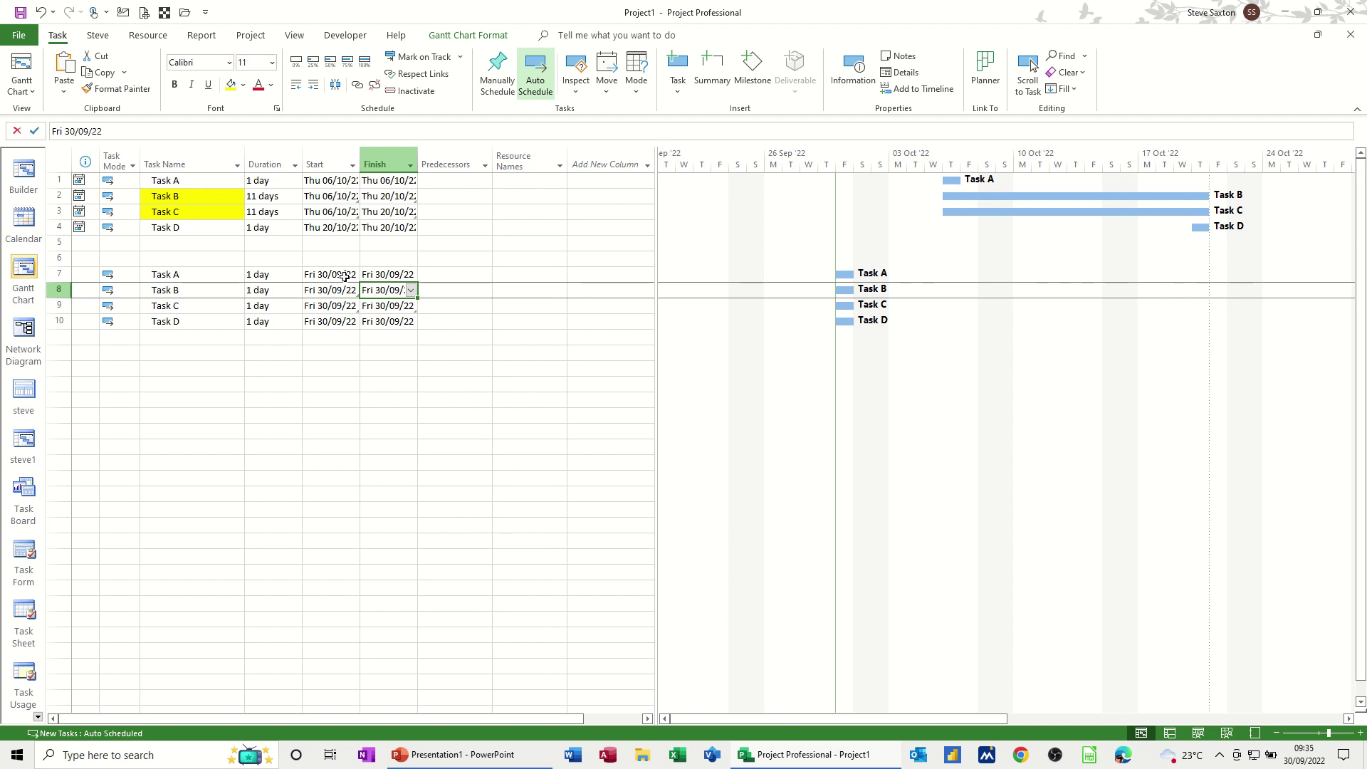
Set the lower Task A's start date to Tue 04/10/22 via the date picker.
left_click(343, 276)
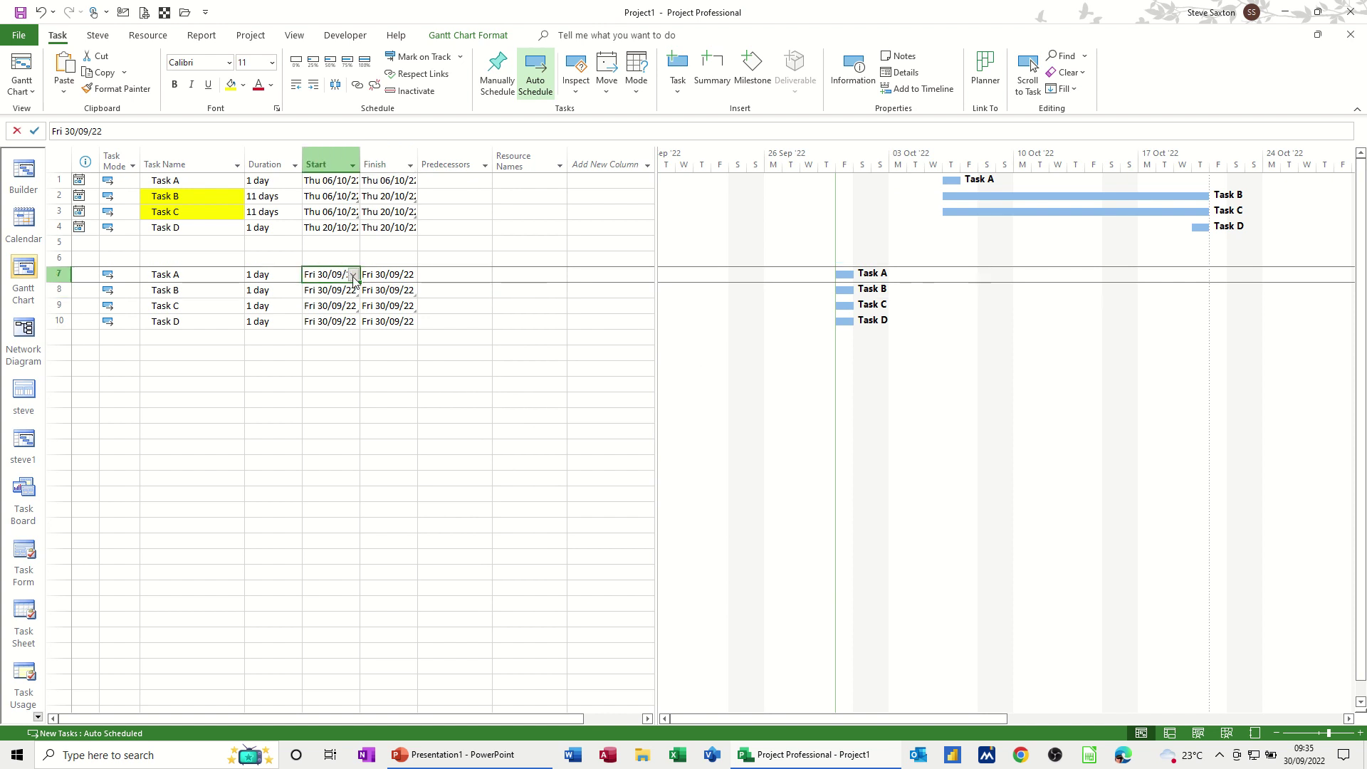
left_click(352, 274)
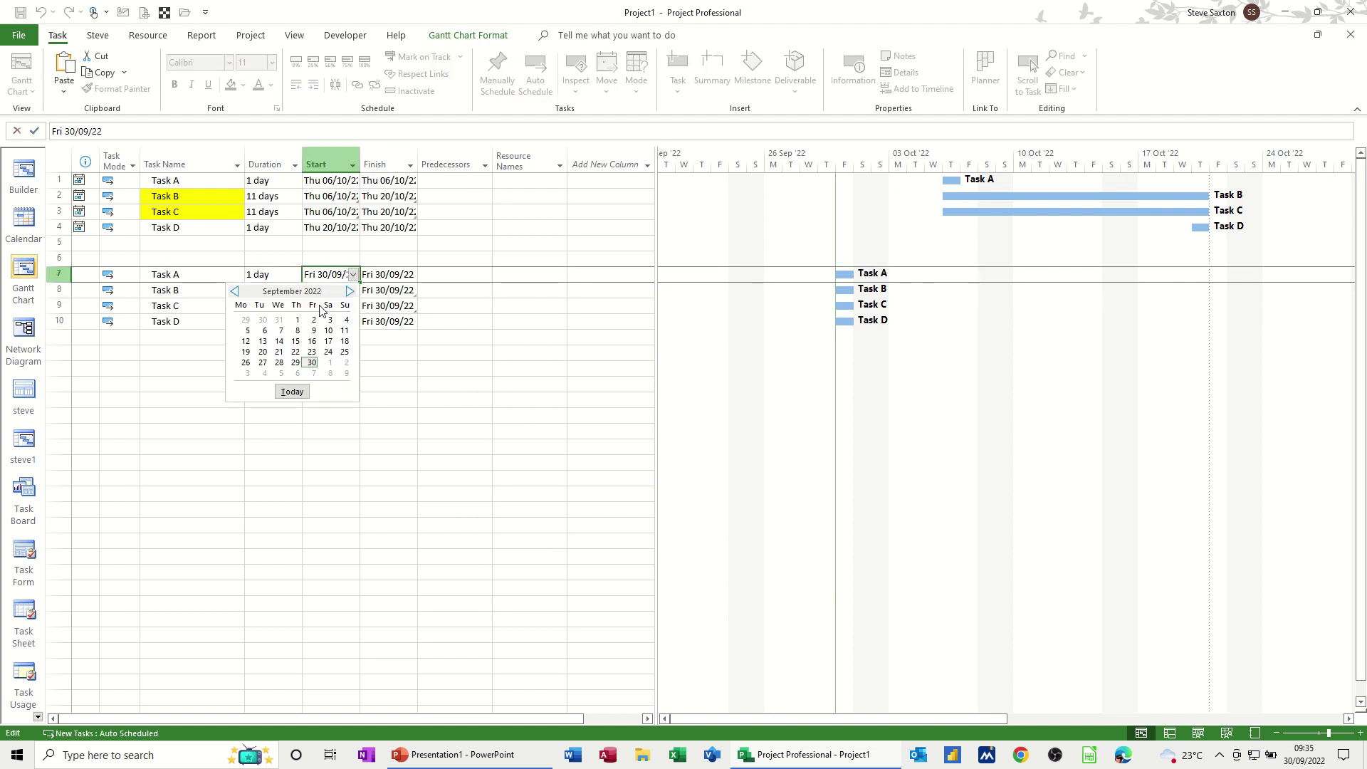
left_click(264, 372)
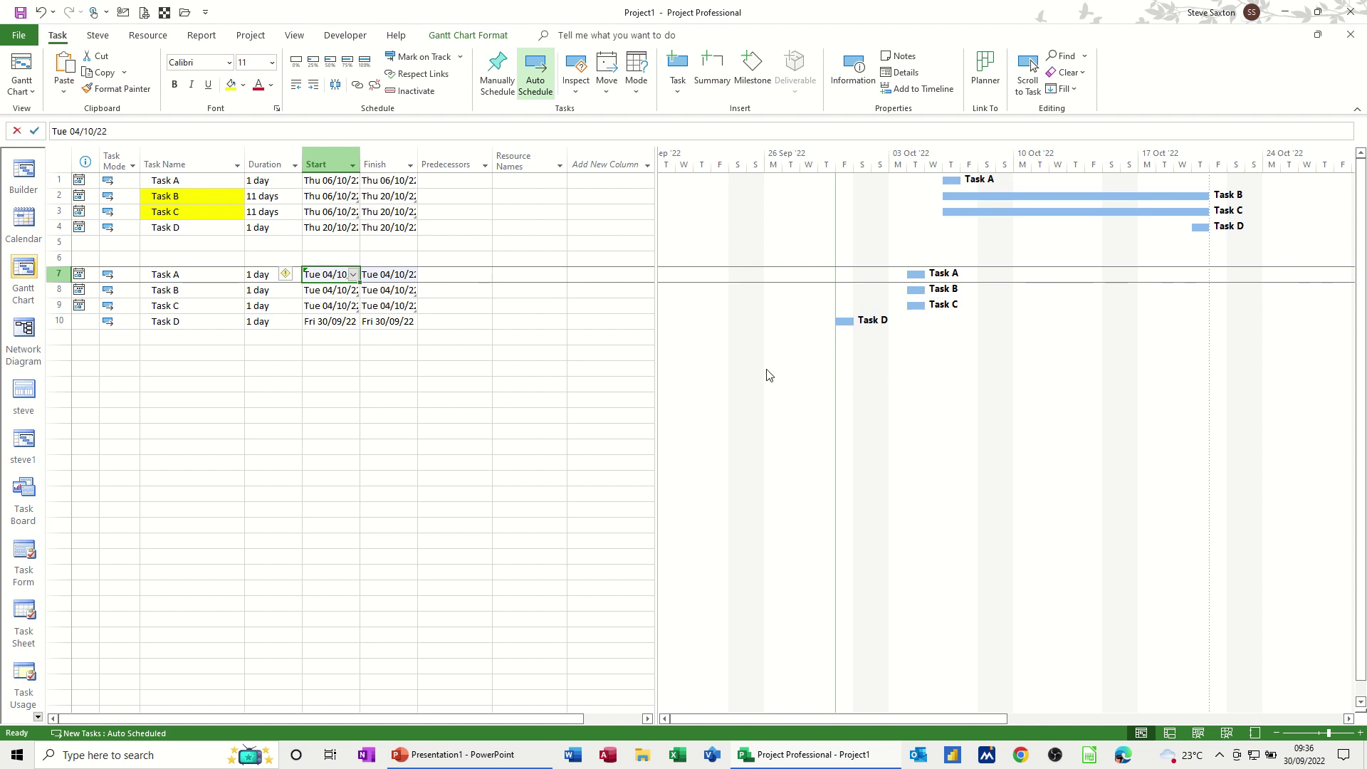
Set the lower Task D's finish date to Thu 06/10/22.
left_click(391, 323)
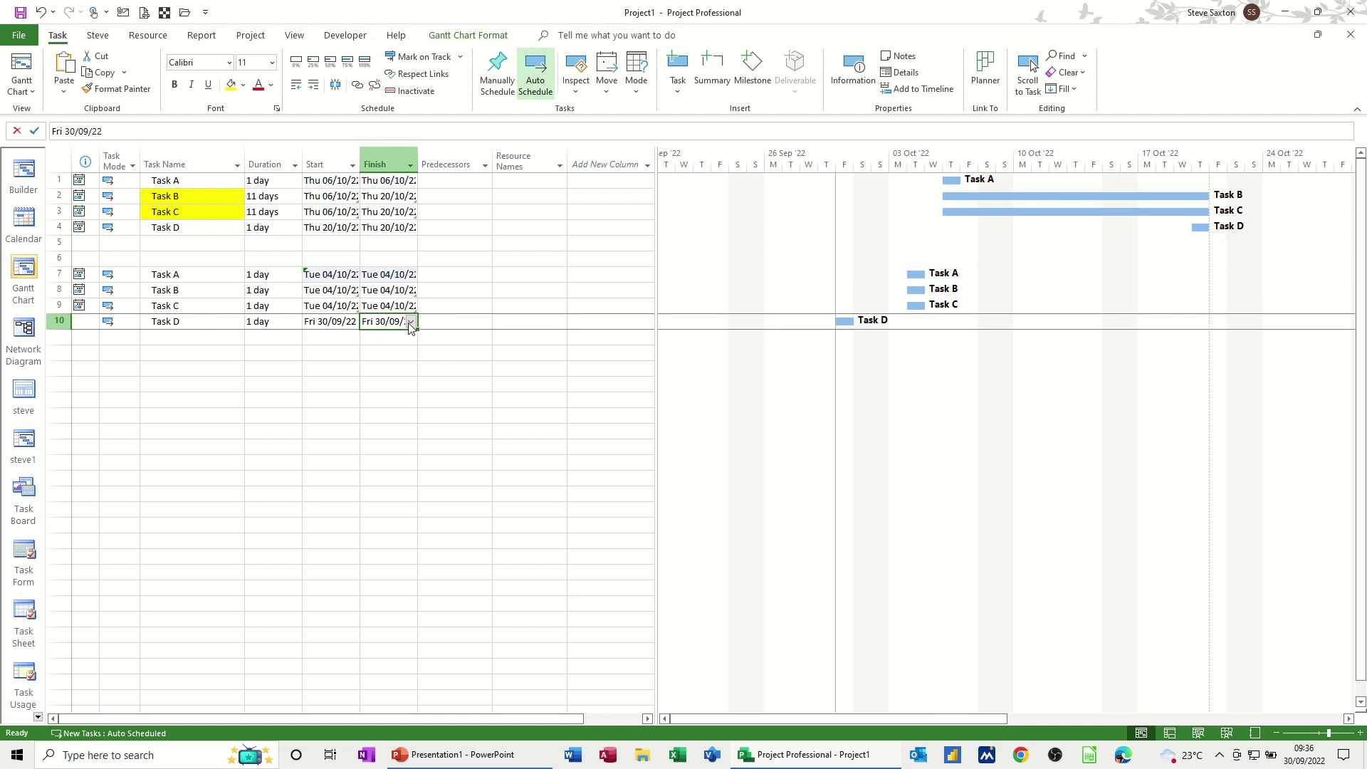
left_click(411, 322)
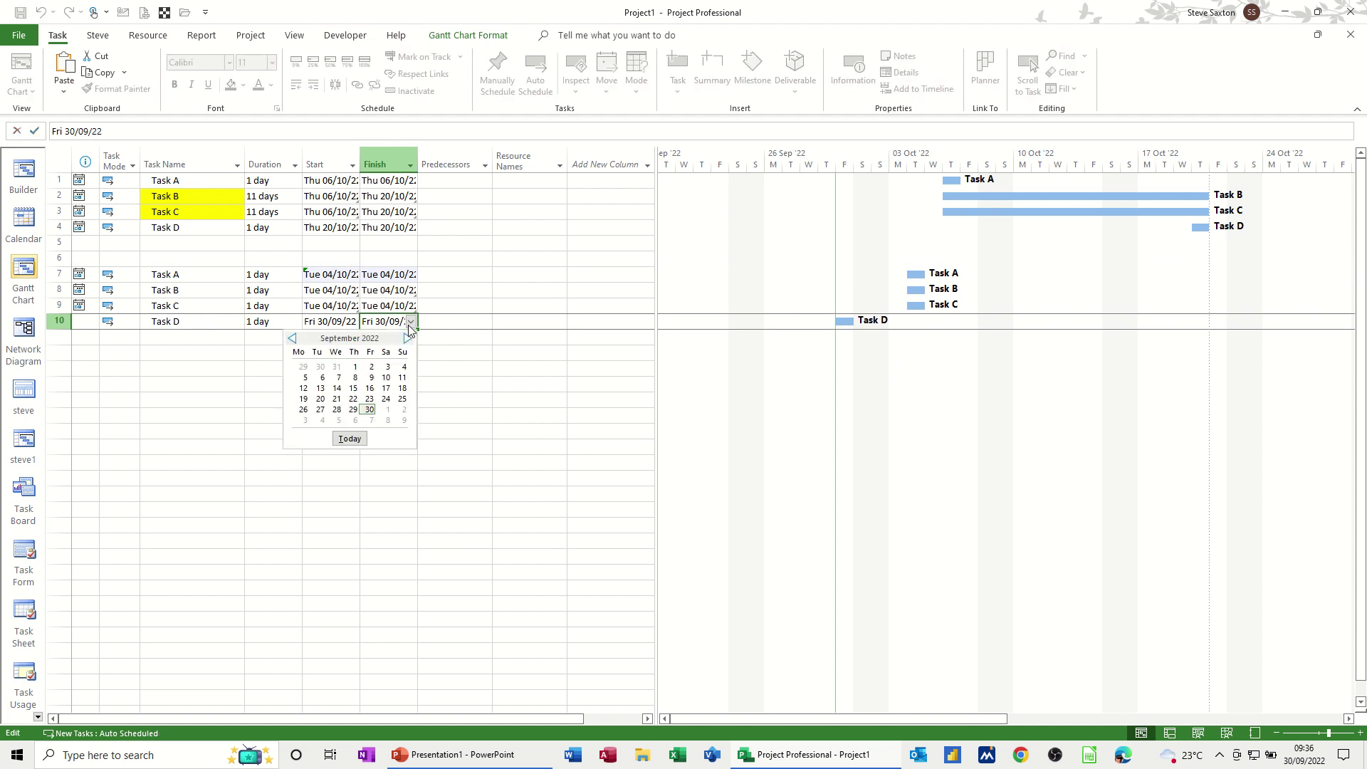
left_click(355, 420)
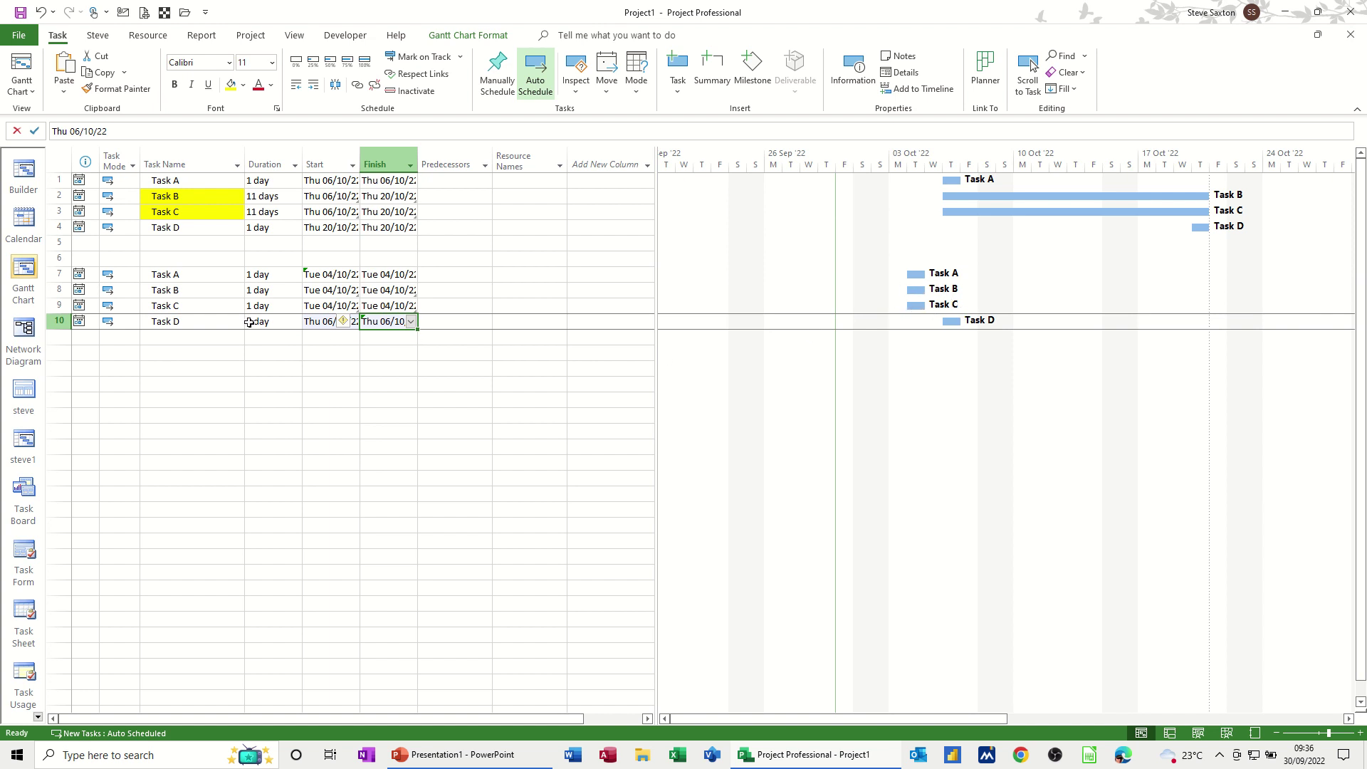
Highlight lower Task B and Task C names in yellow, then select rows 7–10.
left_click_drag(213, 294, 211, 304)
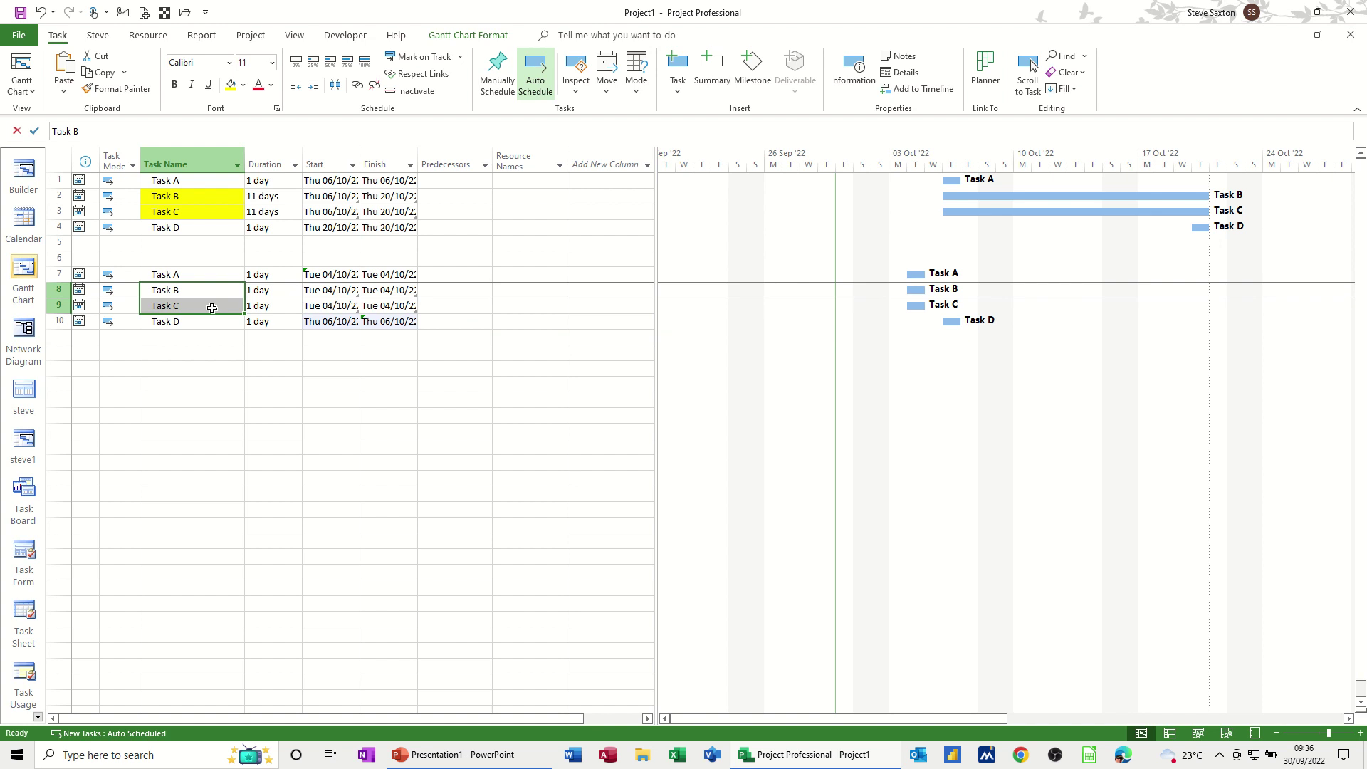
left_click(231, 84)
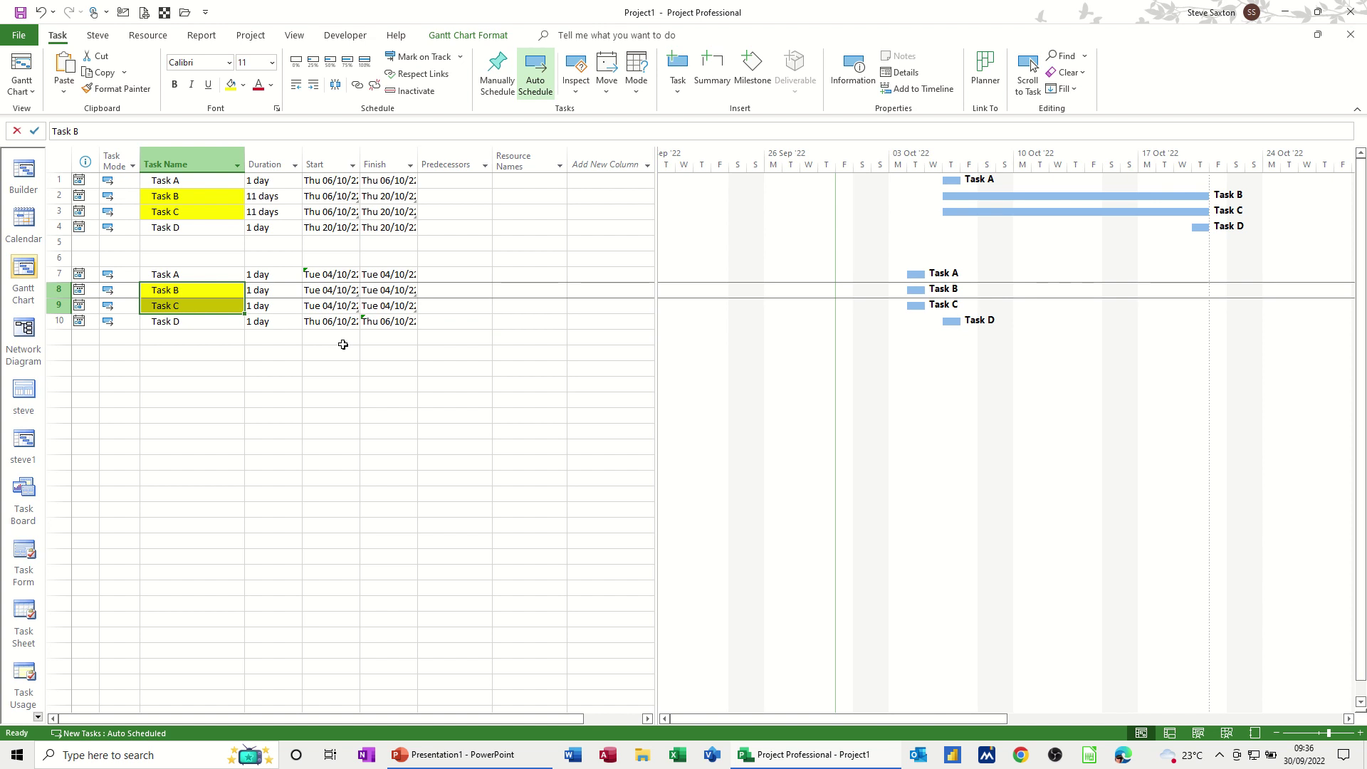
key("ctrl+z")
key("ctrl+z")
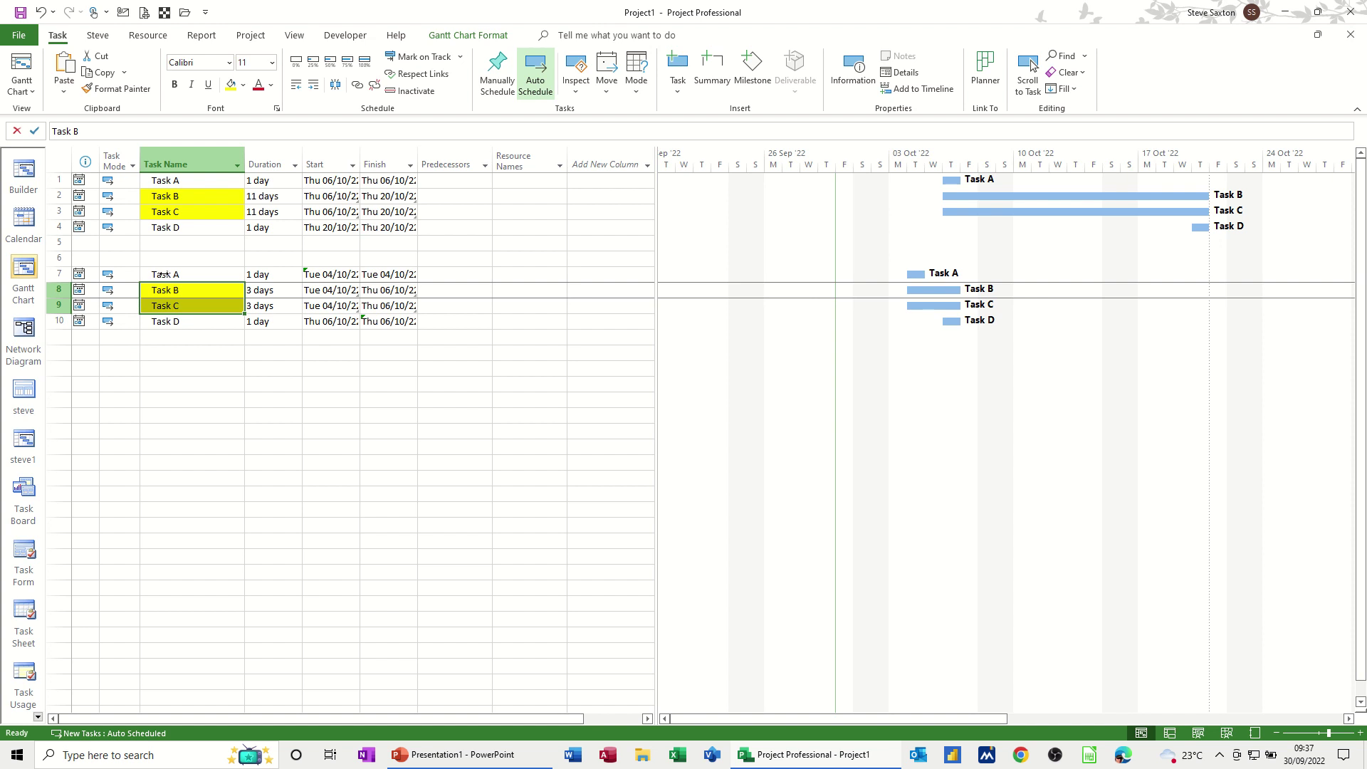
left_click_drag(163, 274, 178, 319)
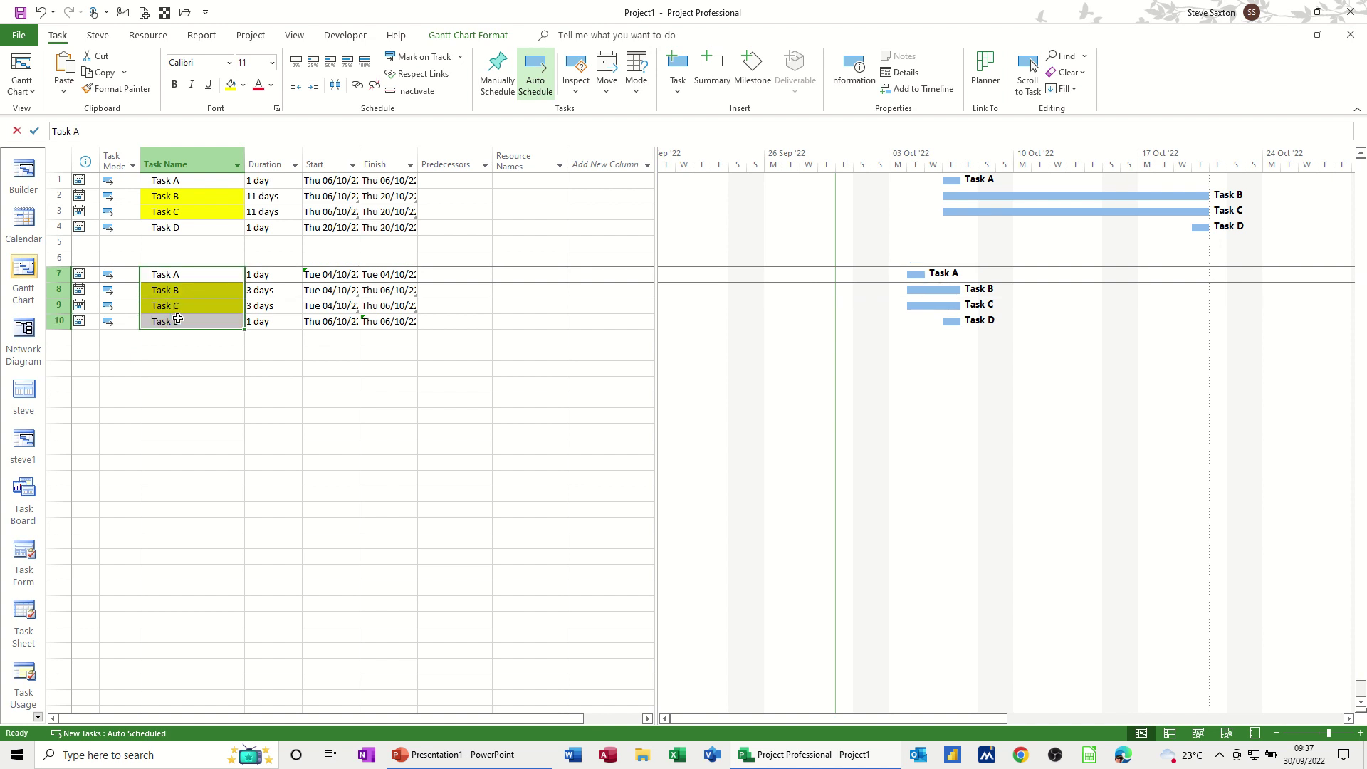
Paste Tasks A–D into row 12 and set the copied Tasks B and C to No Color highlight.
left_click(180, 354)
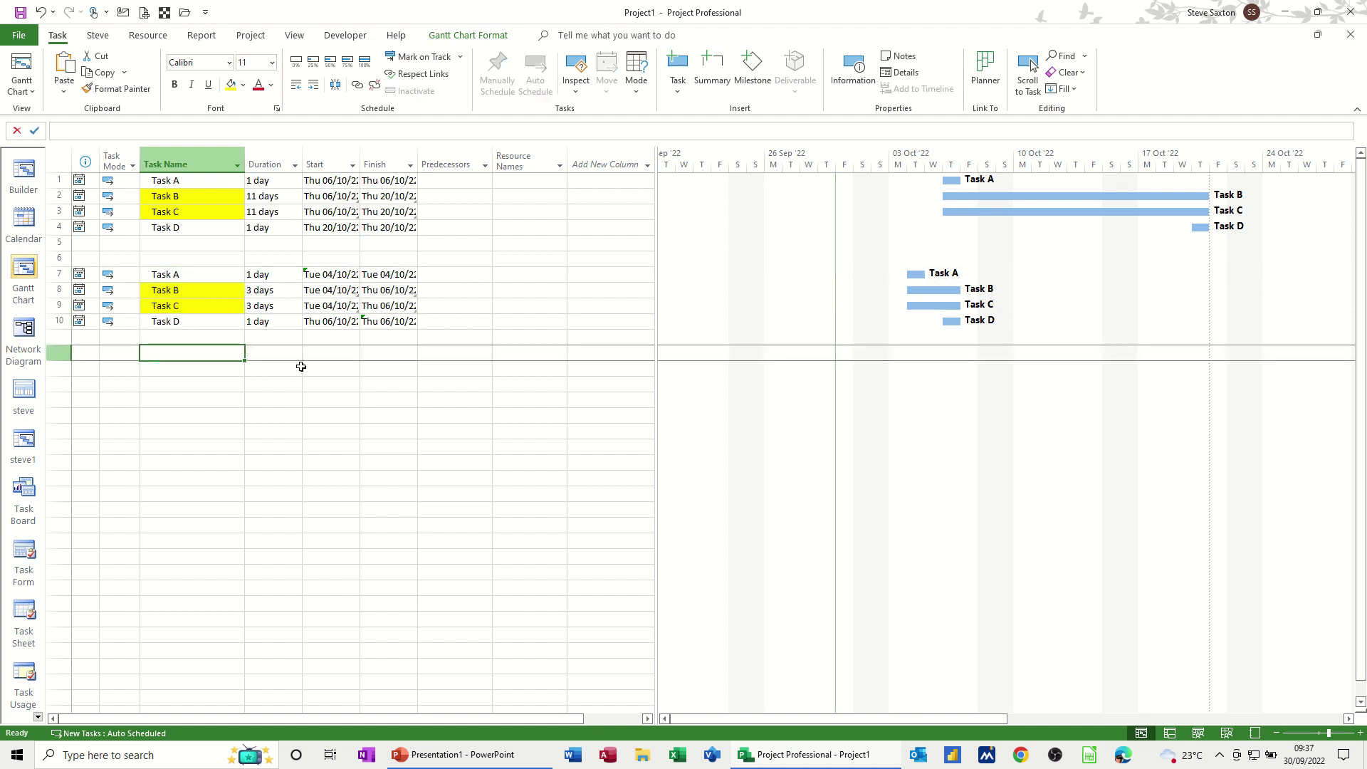
type("Task A Task B Task C Task D")
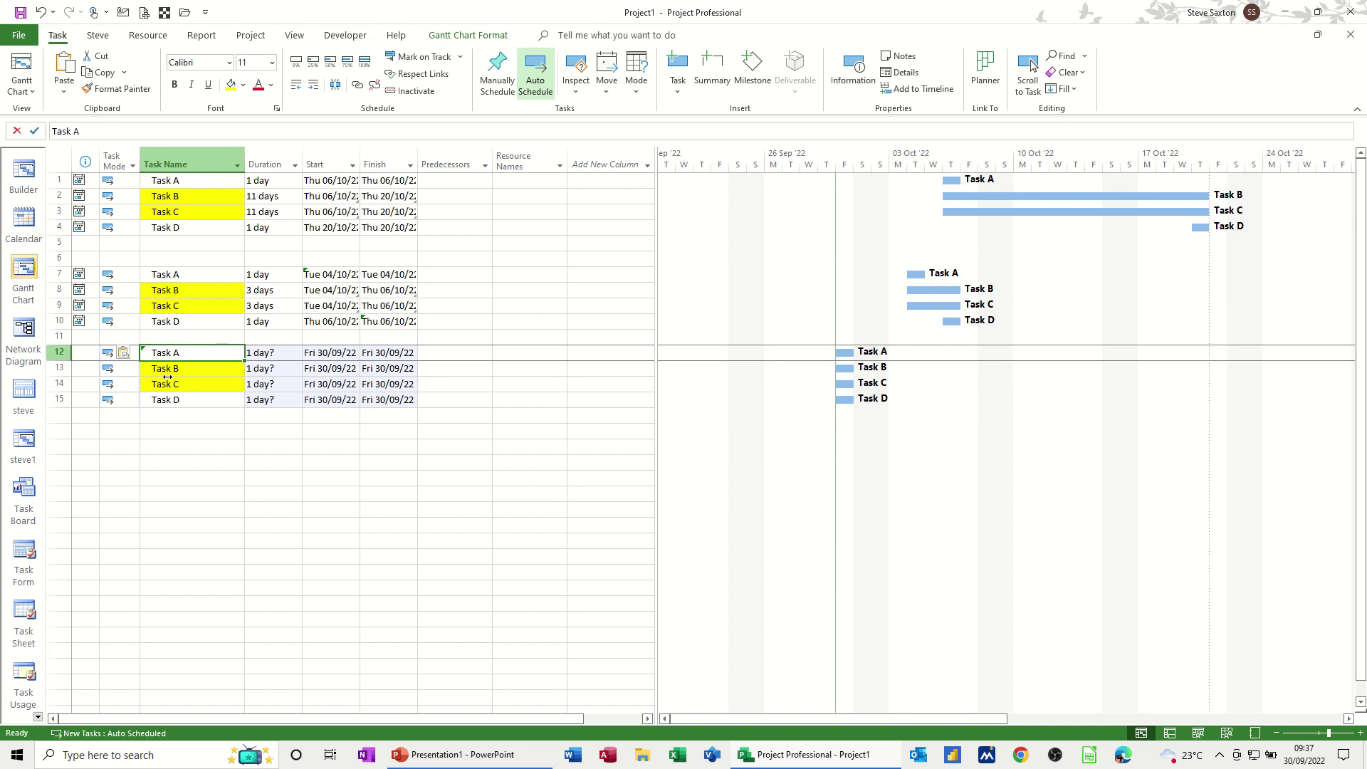
left_click_drag(170, 368, 174, 384)
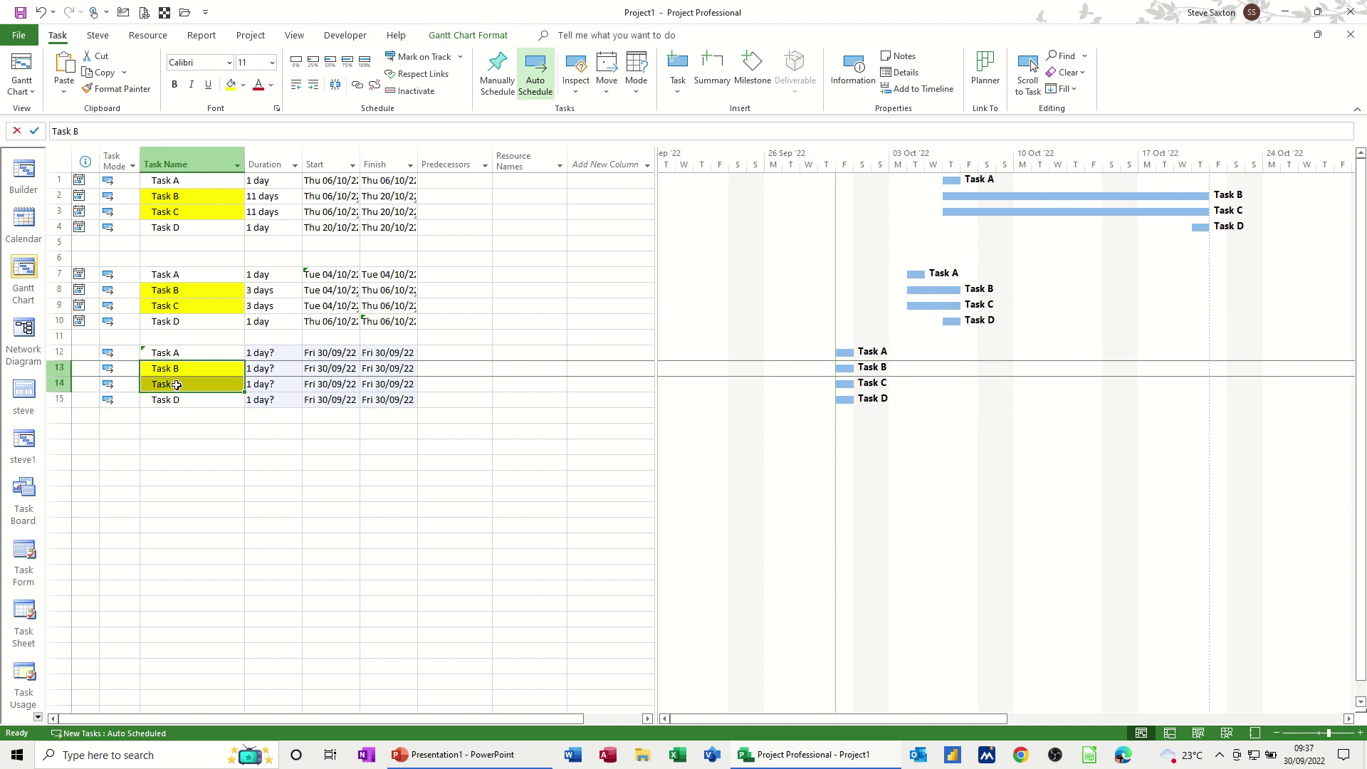
left_click(244, 86)
left_click(257, 242)
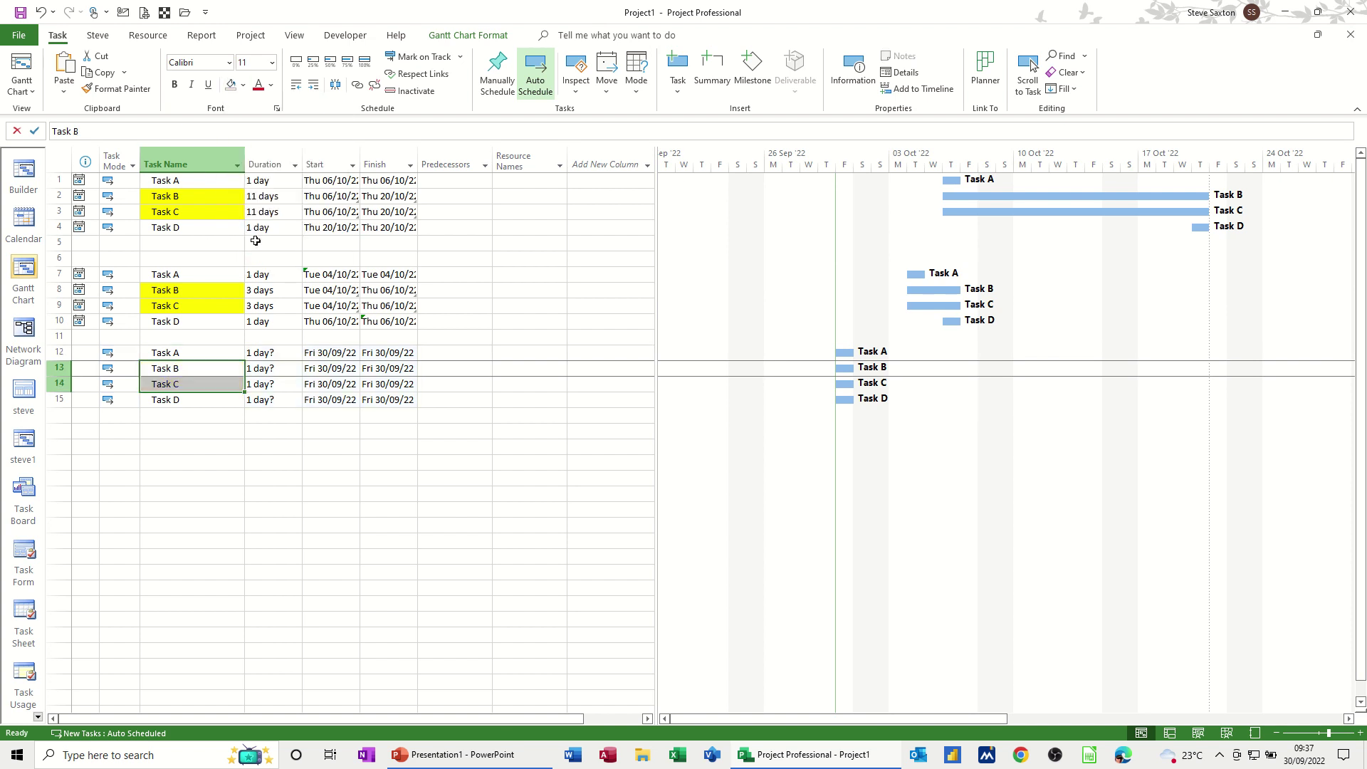
Enter predecessors 12, 13 and 14 for the copied Tasks B, C and D.
left_click(436, 368)
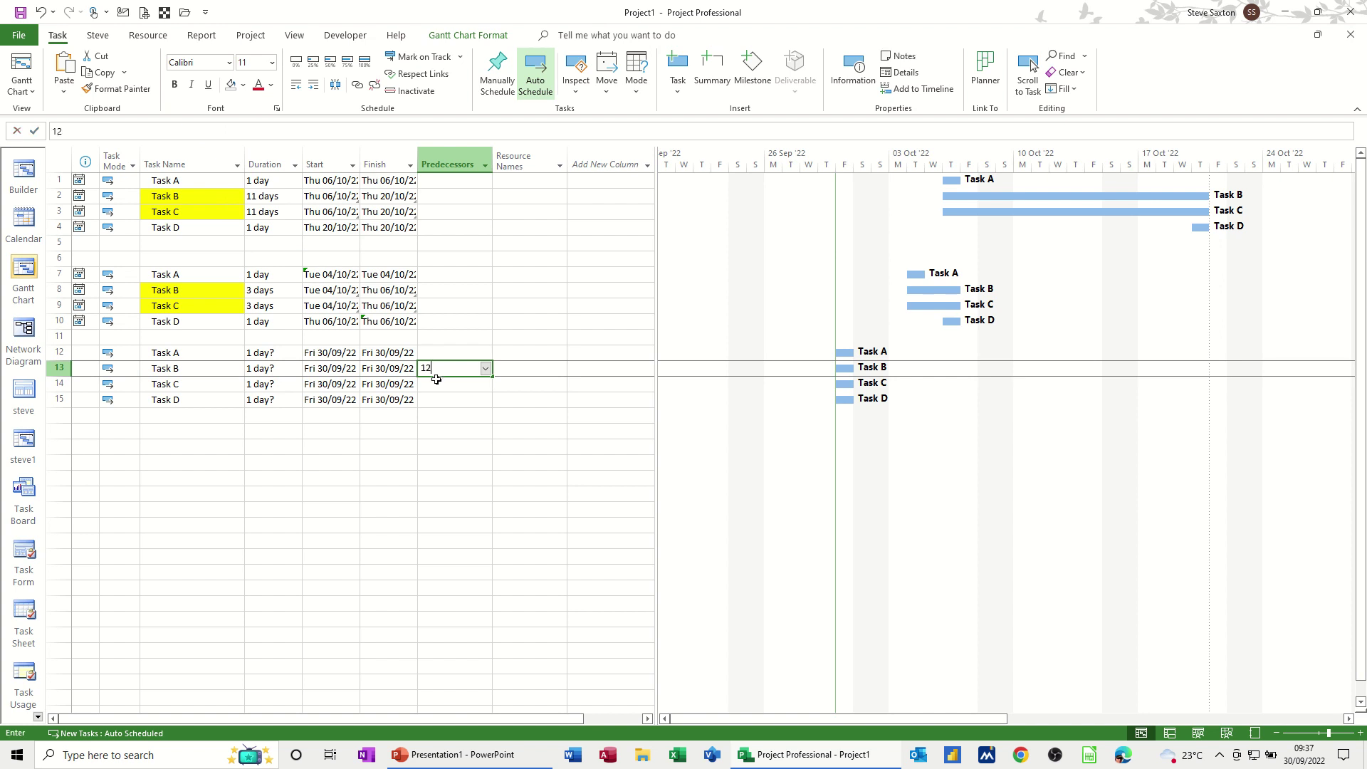
type("12")
left_click(447, 384)
type("13")
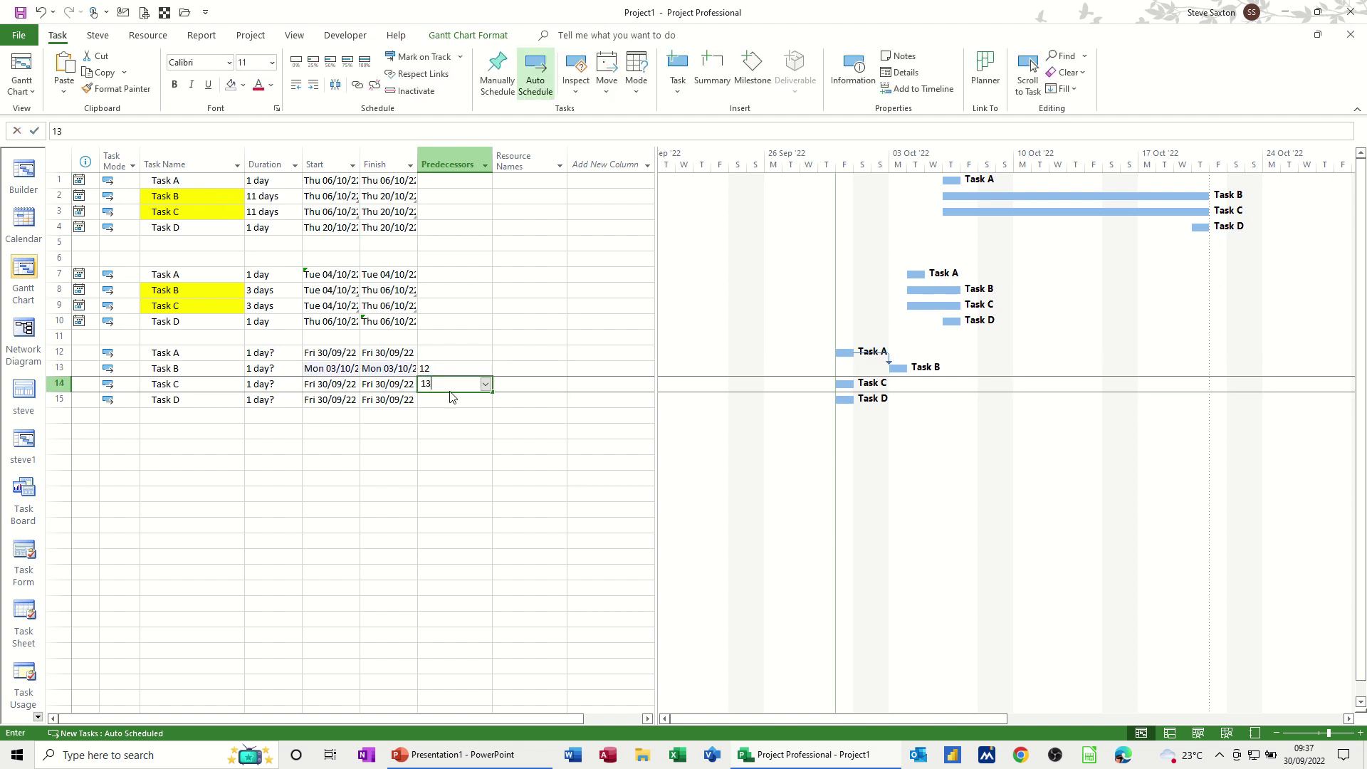
left_click(451, 398)
type("14")
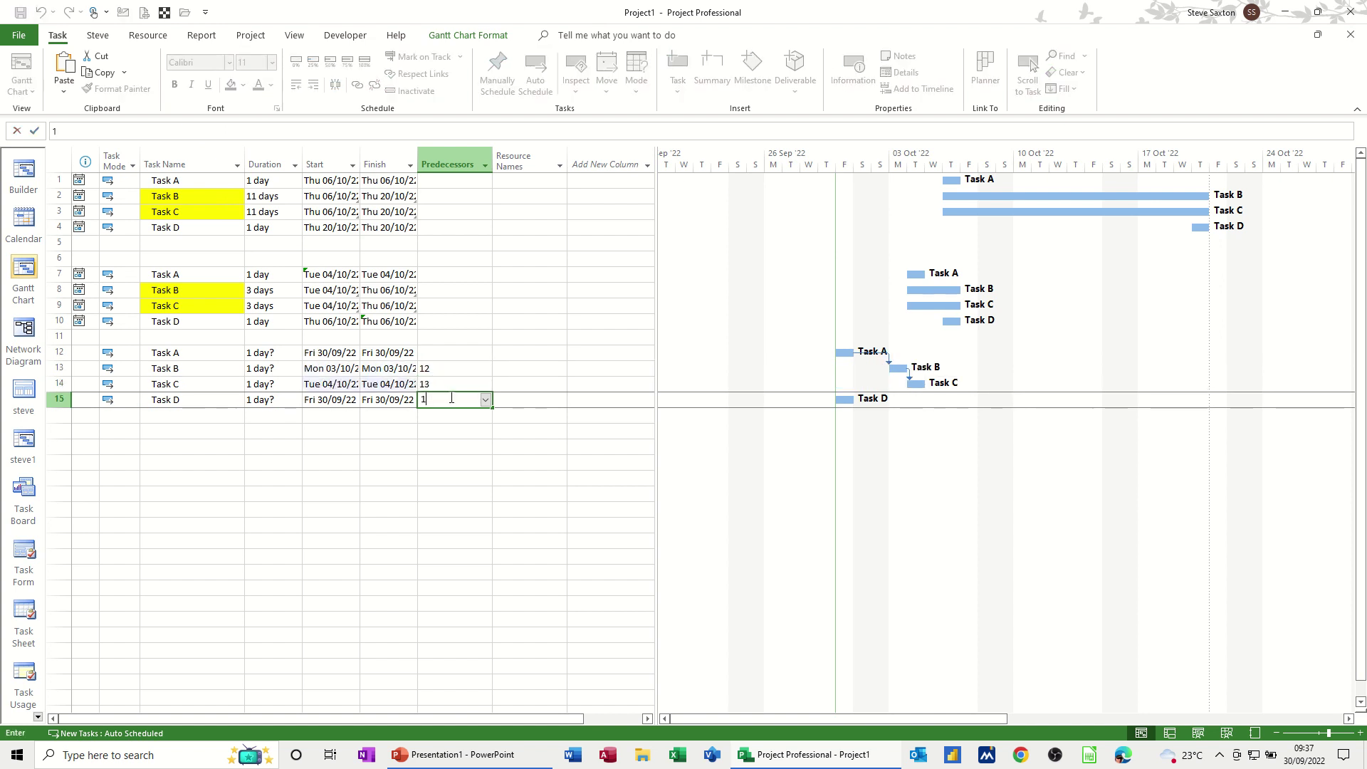
left_click(437, 416)
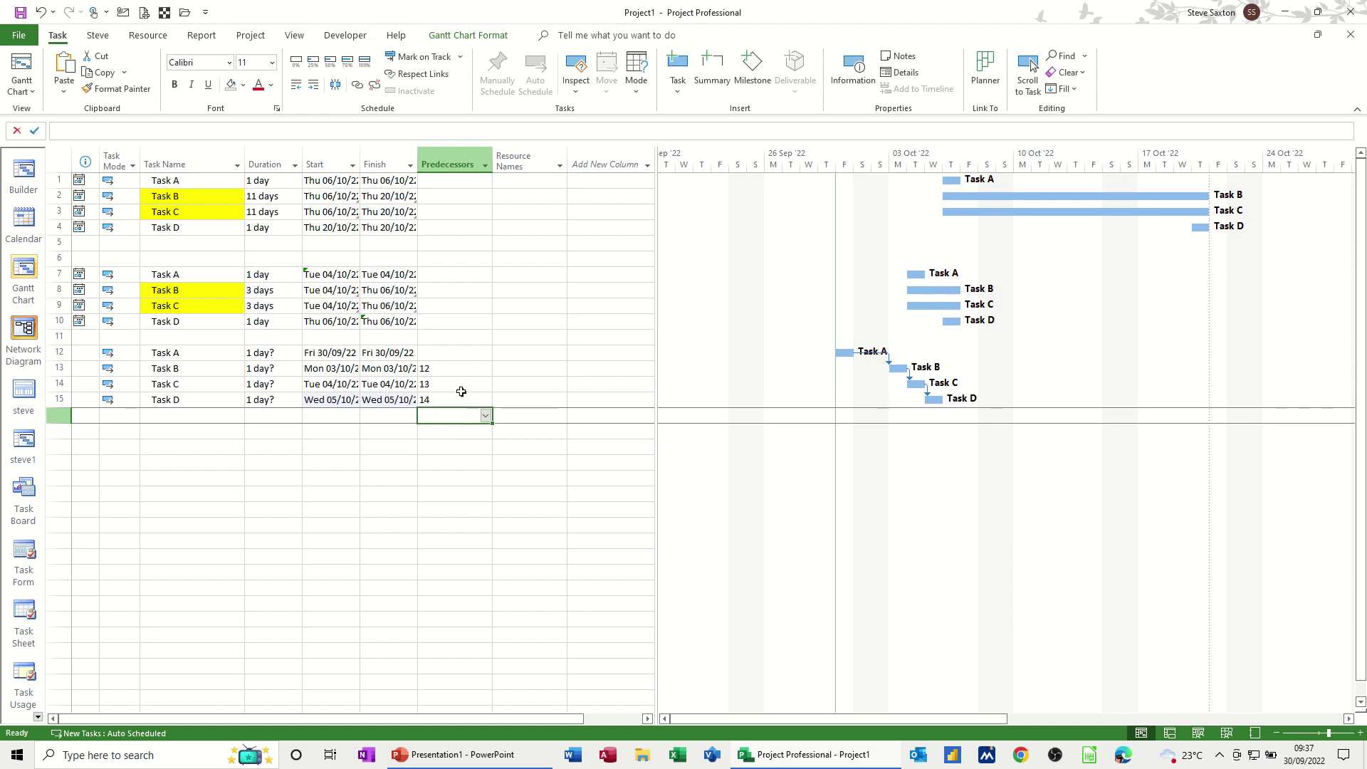
Drag row 12's Task A bar to Wed 05/10, moving it without adding a link.
left_click_drag(845, 352, 918, 352)
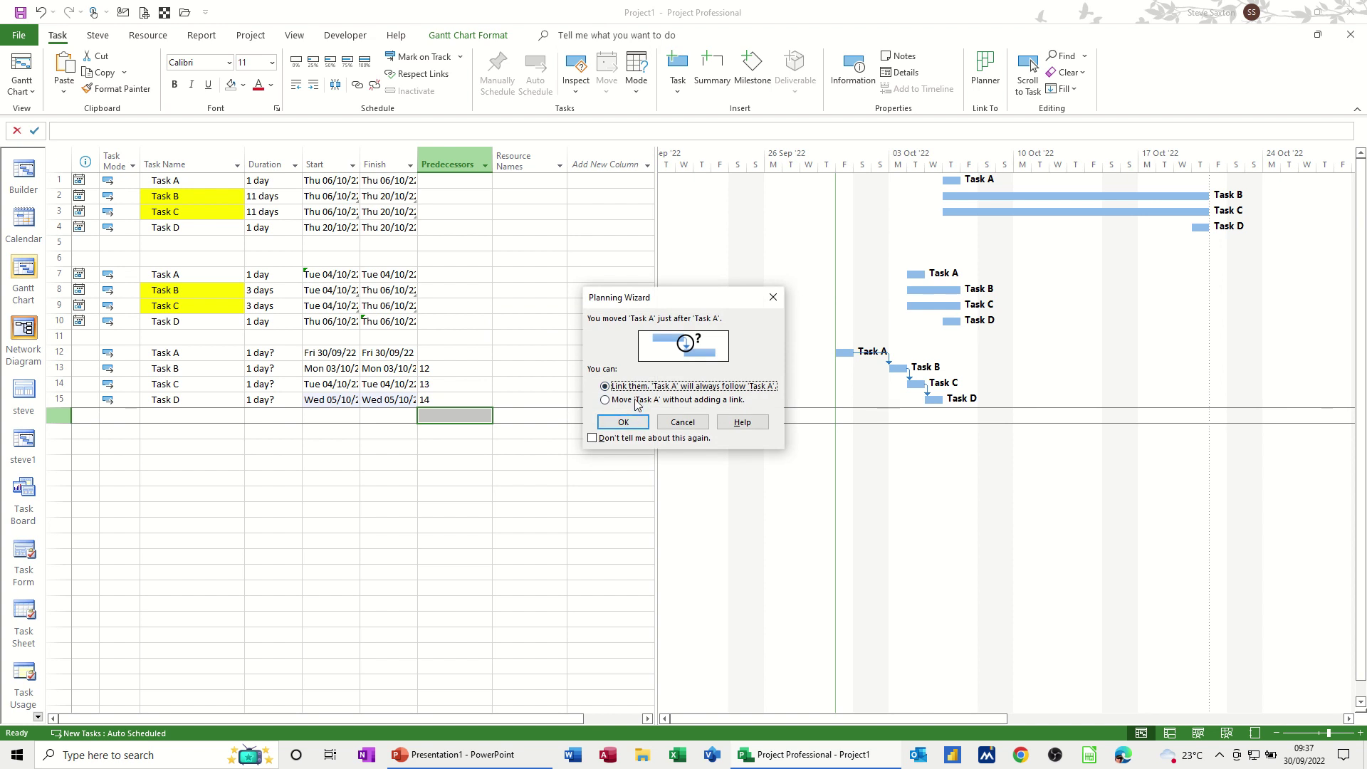
left_click(660, 400)
left_click(622, 423)
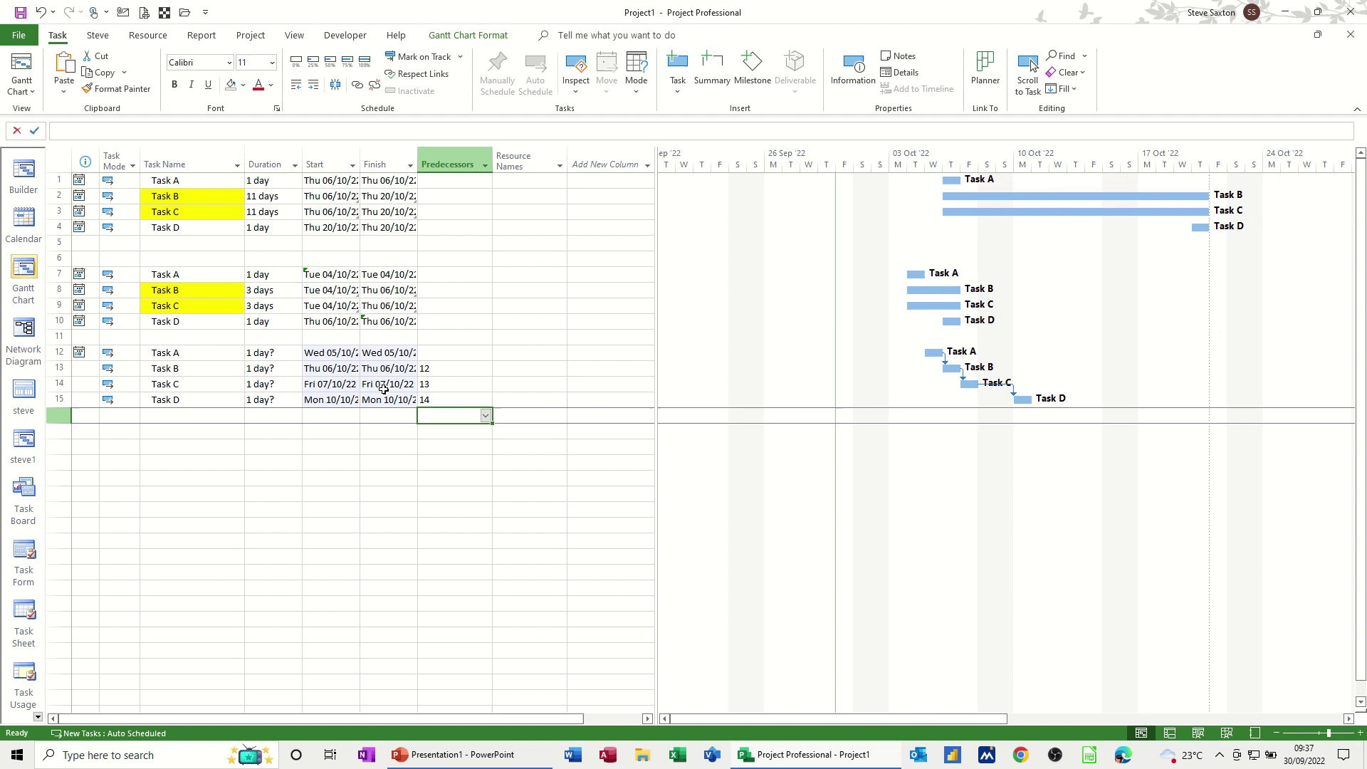
left_click(173, 182)
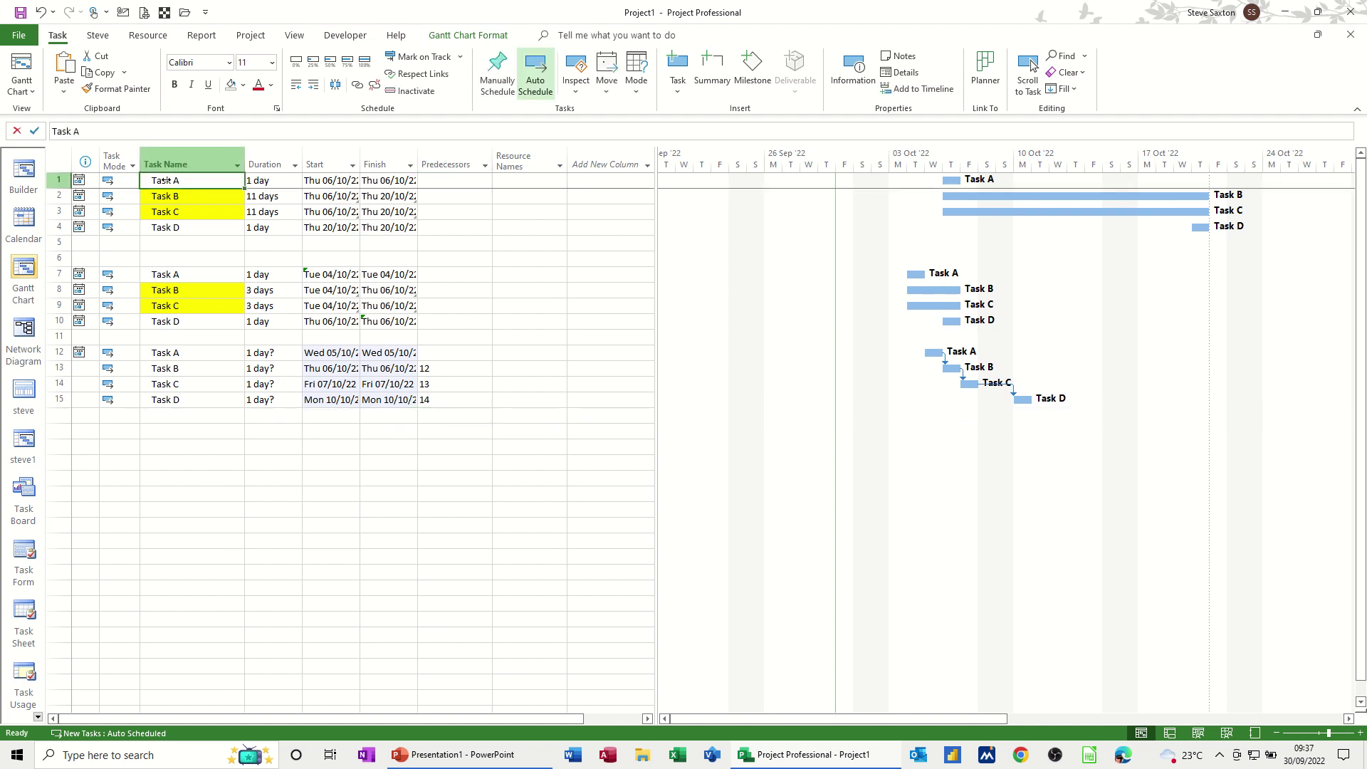